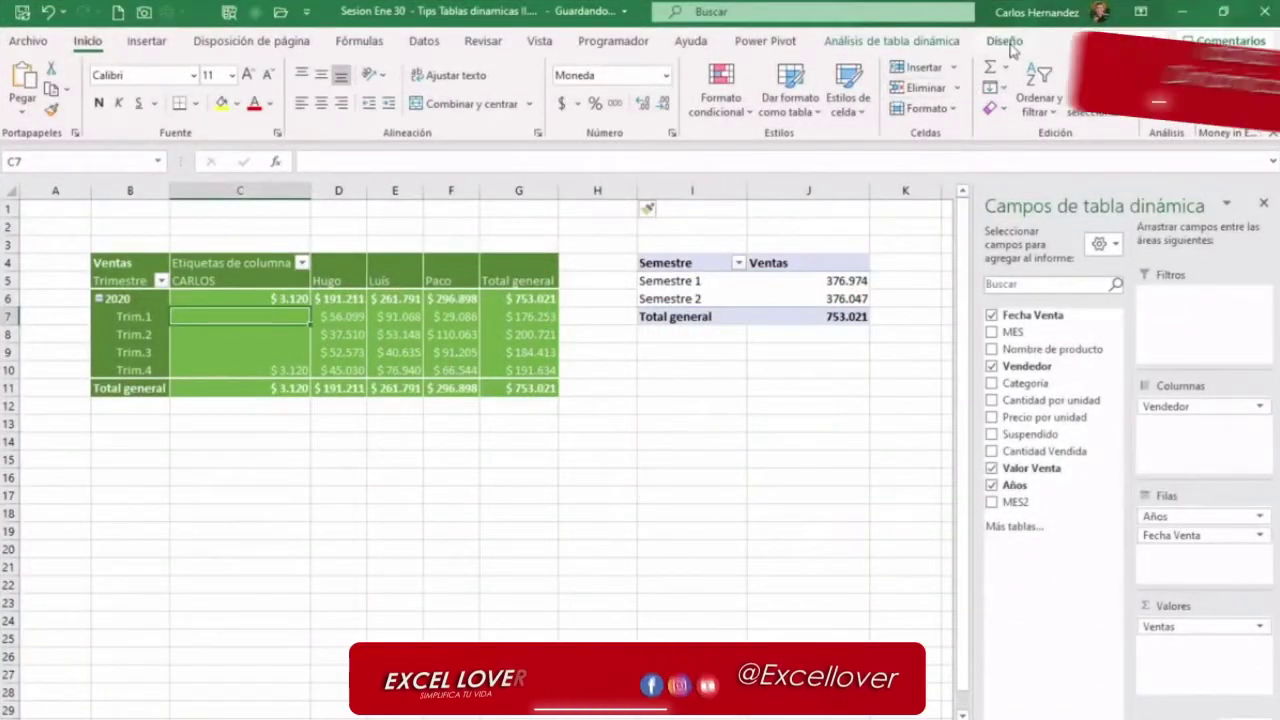
Turn on Banded Columns in PivotTable Style Options, leaving it ticked after a few toggles.
left_click(1004, 41)
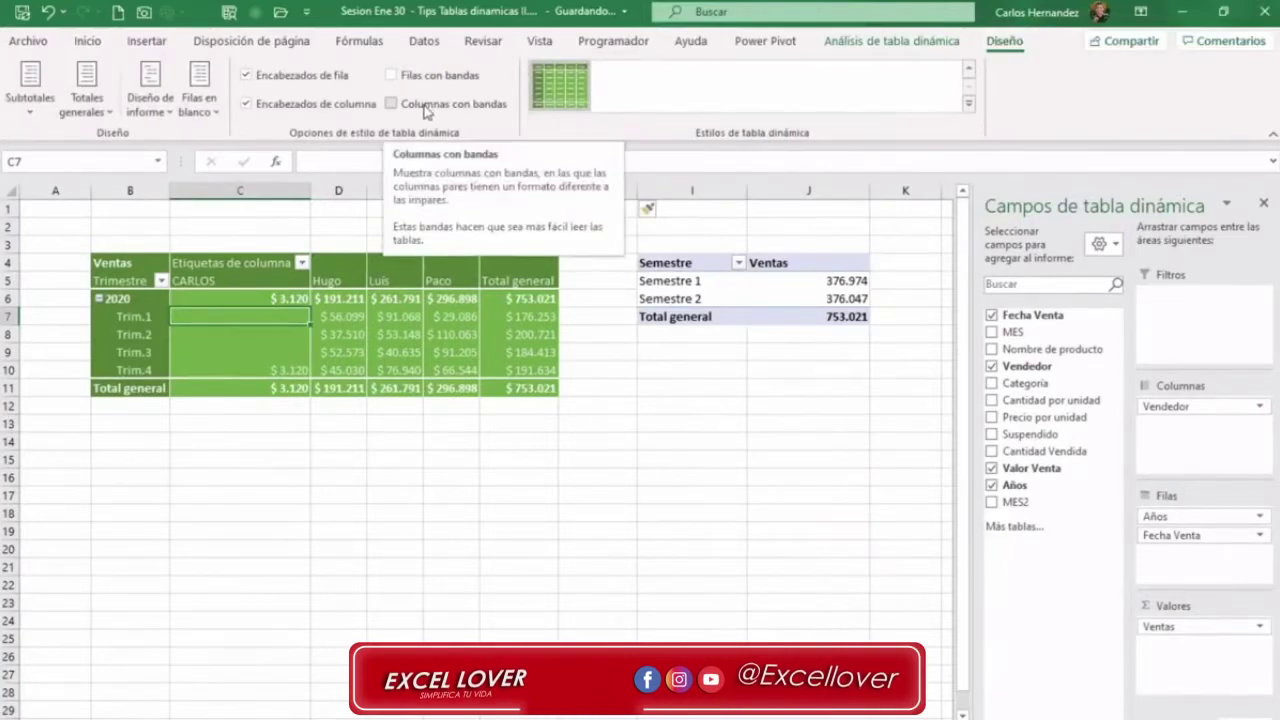
left_click(421, 113)
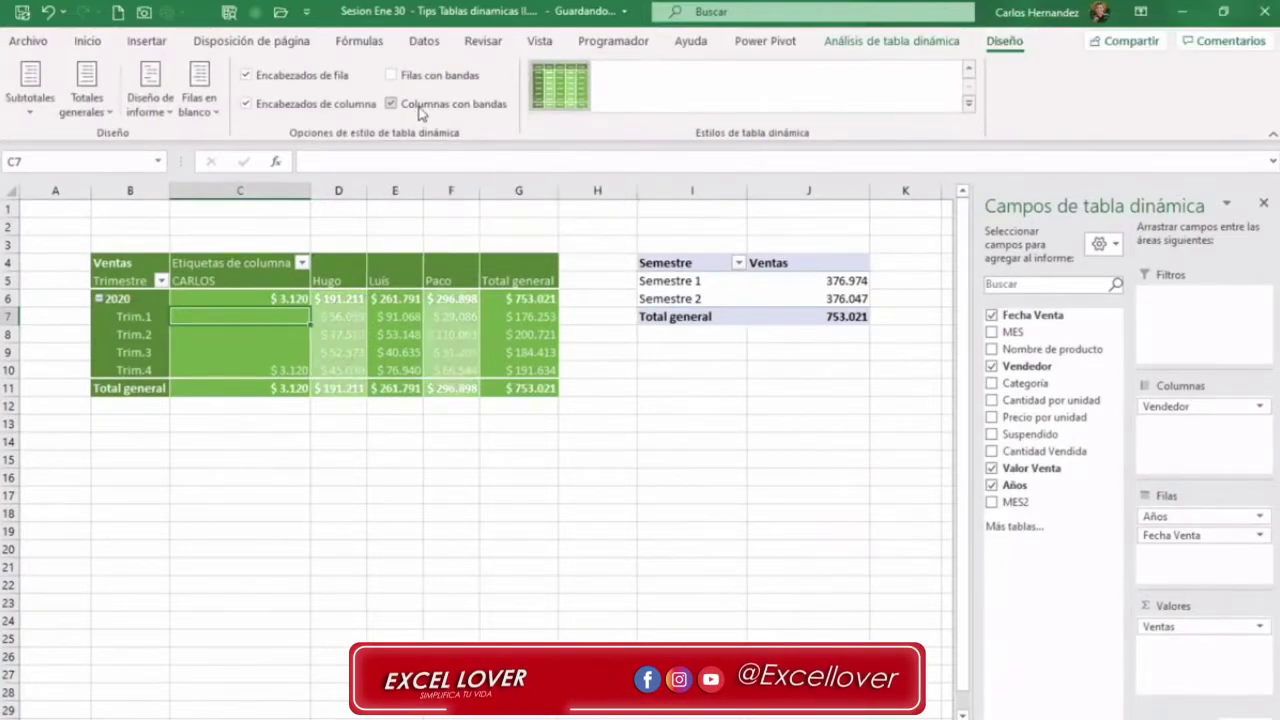
left_click(421, 113)
left_click(421, 113)
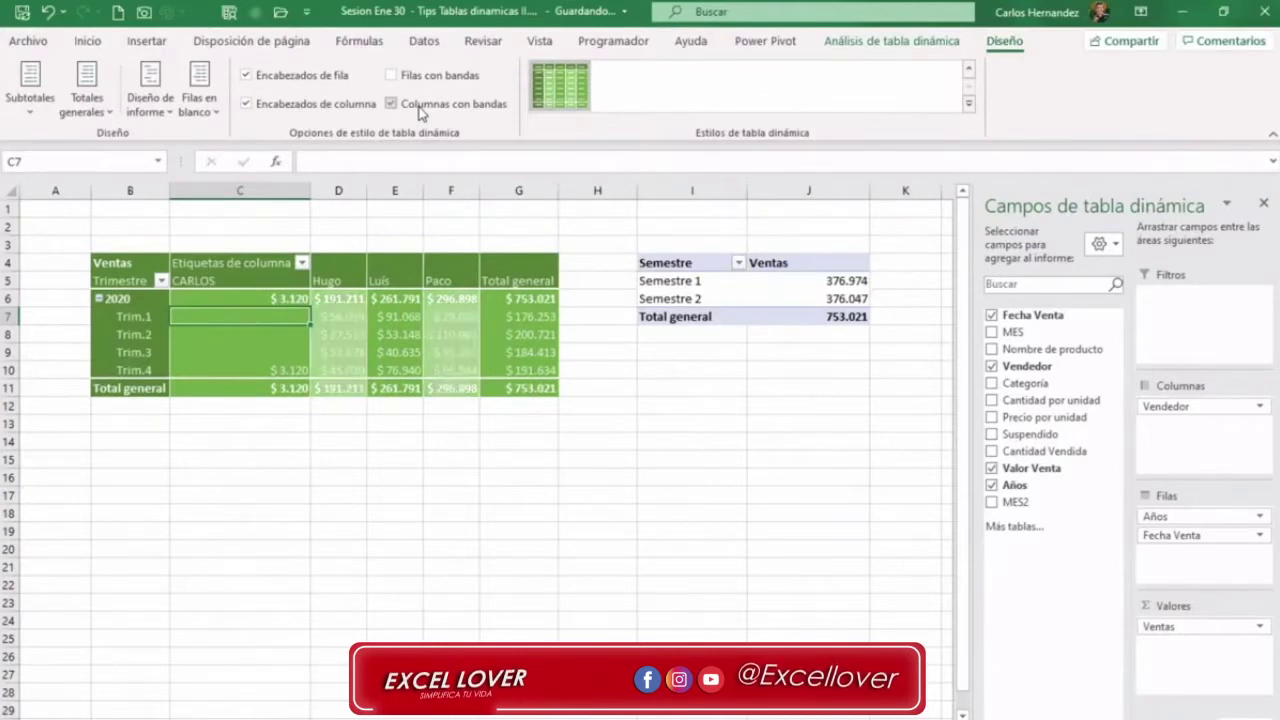
left_click(421, 113)
left_click(421, 108)
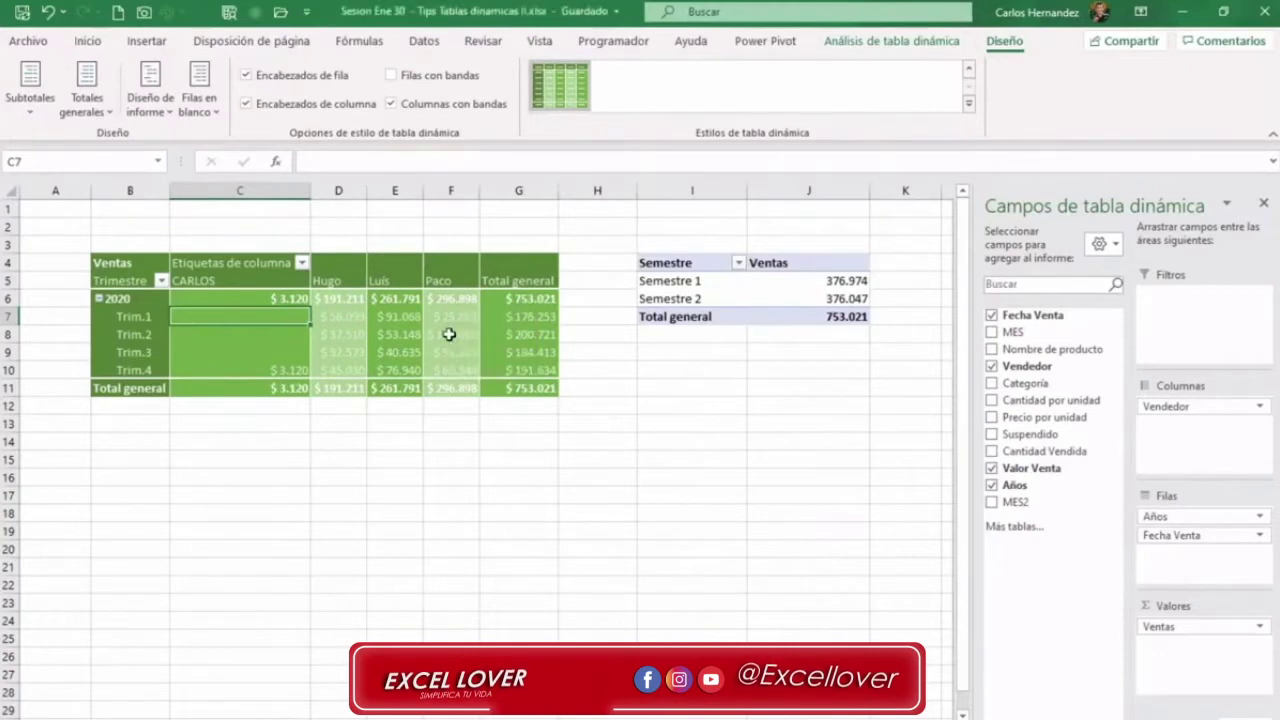
Untick Banded Columns and tick Banded Rows in PivotTable Style Options.
left_click(393, 106)
left_click(393, 106)
left_click(393, 106)
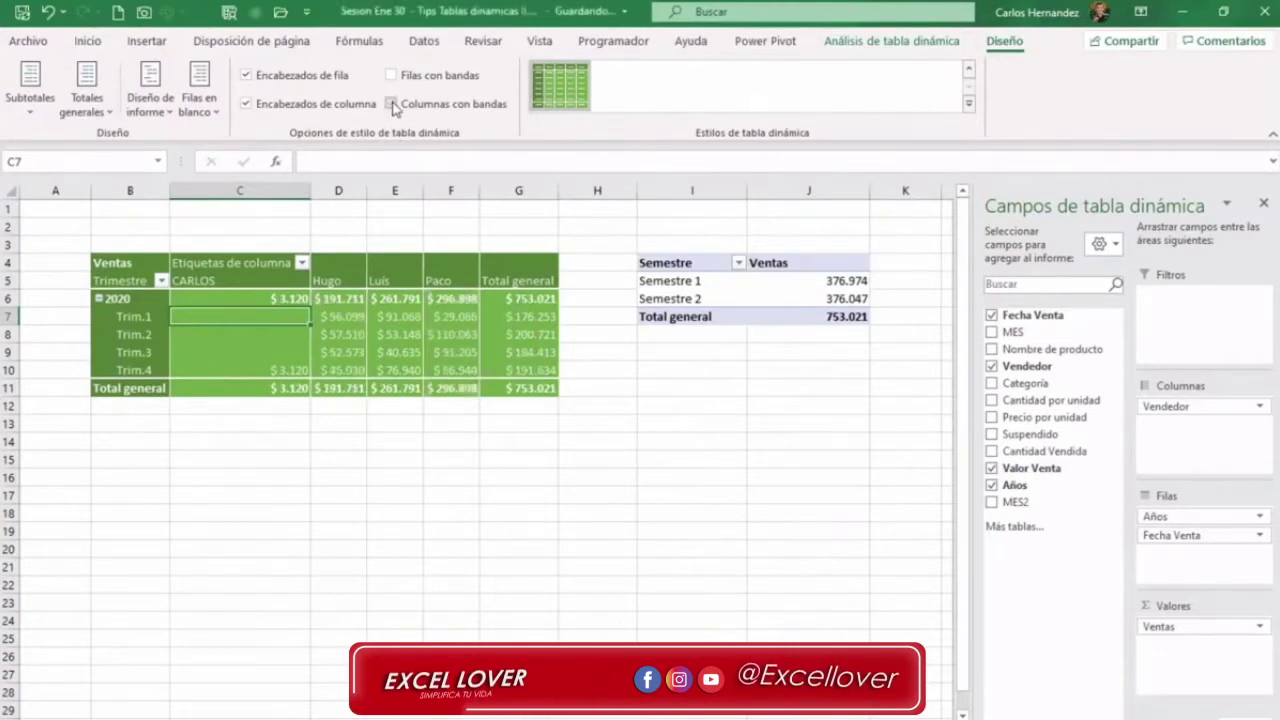
left_click(393, 78)
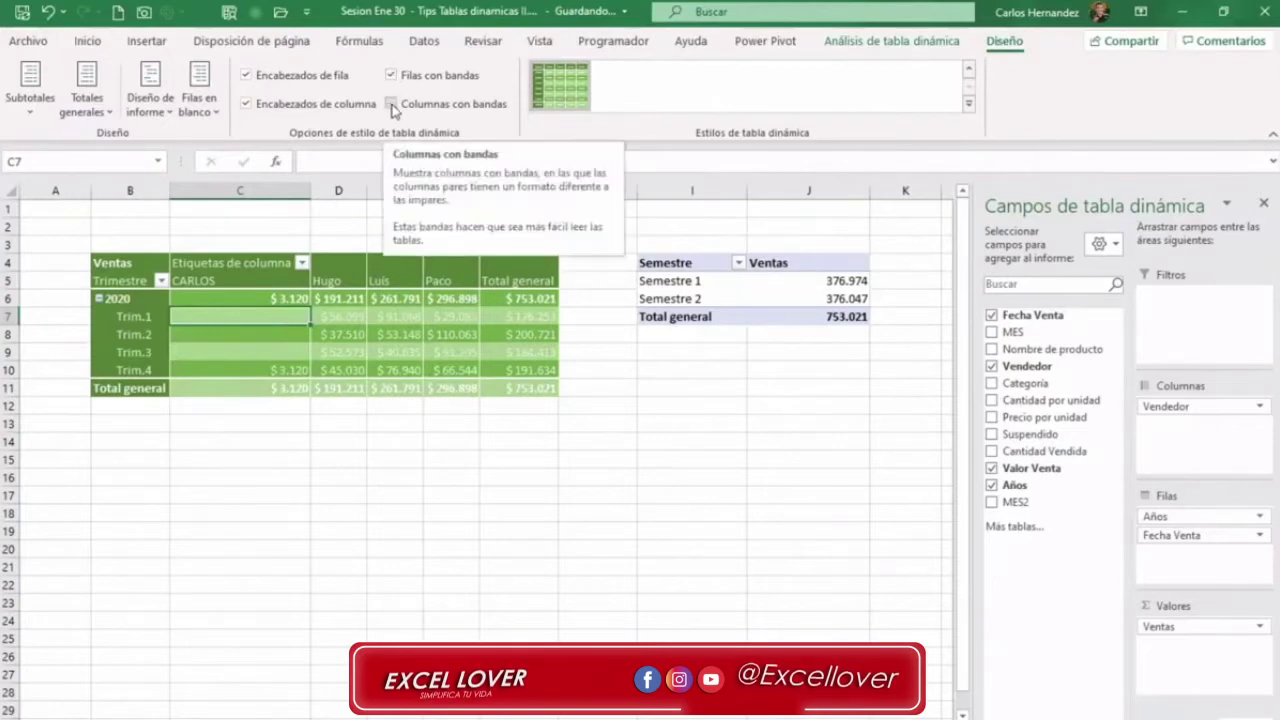
left_click(392, 104)
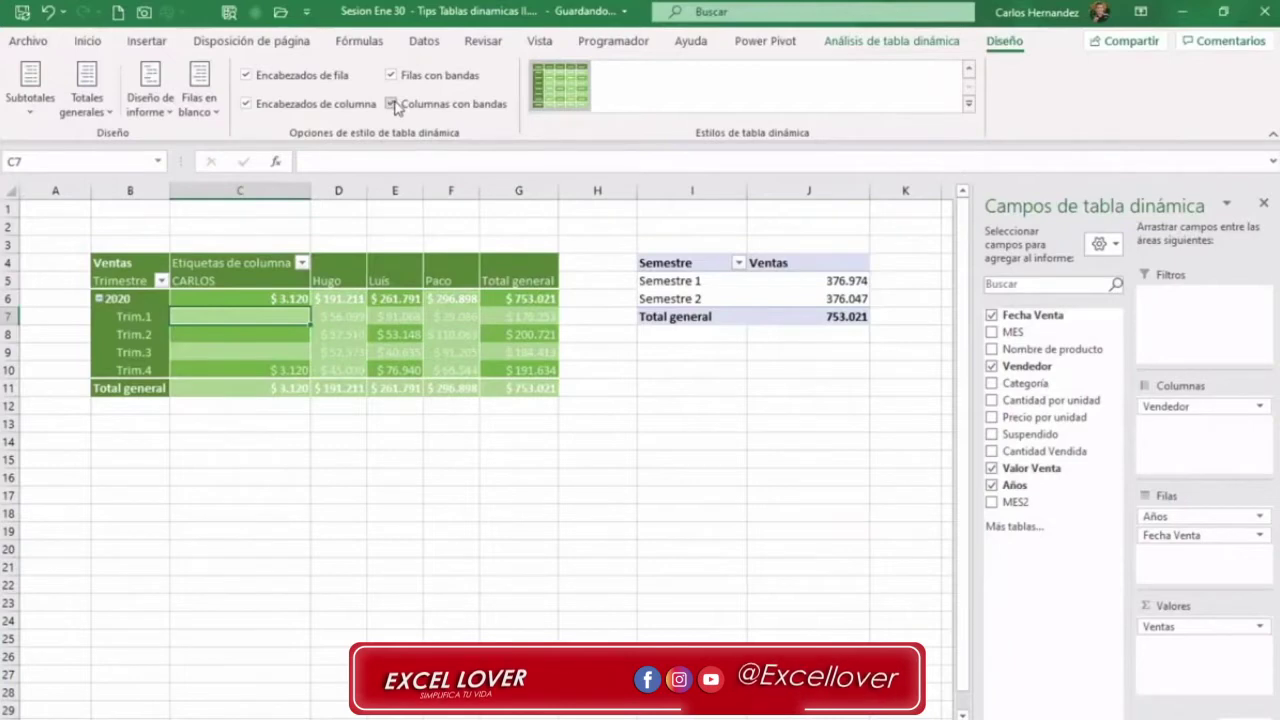
left_click(394, 105)
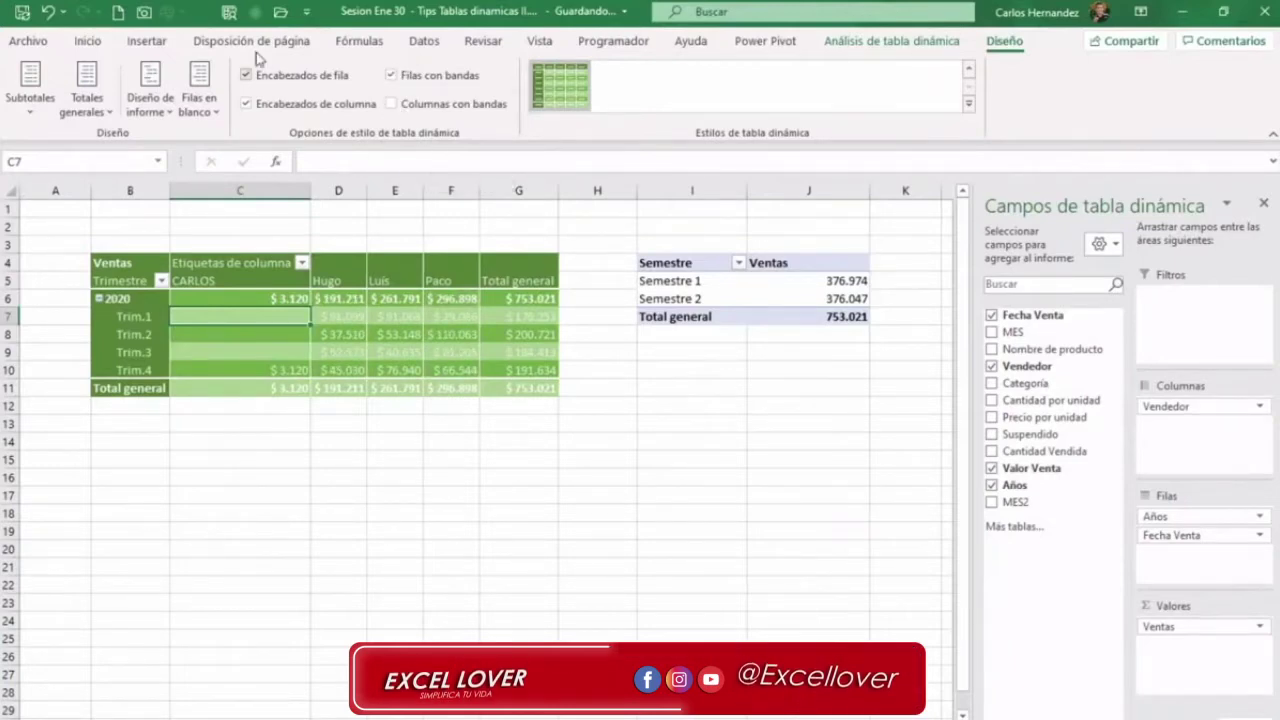
Keep Column Headers ticked and untick Row Headers in PivotTable Style Options.
left_click(277, 108)
left_click(277, 108)
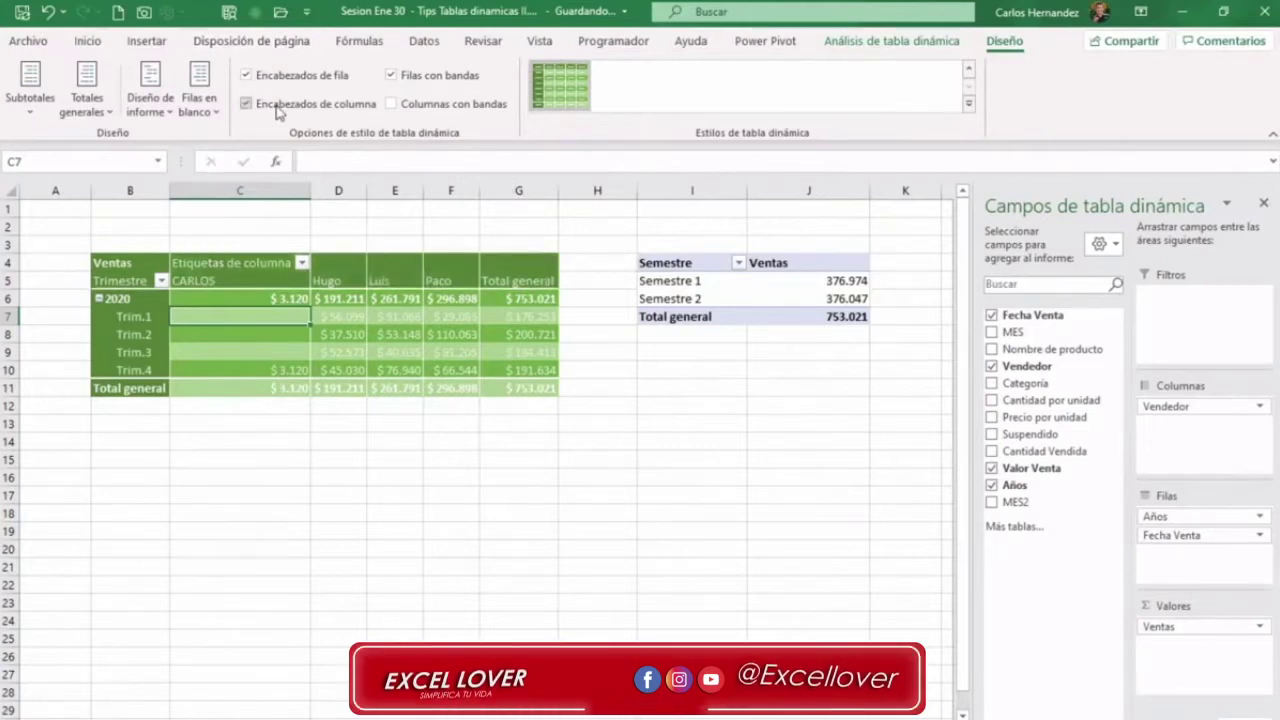
left_click(277, 108)
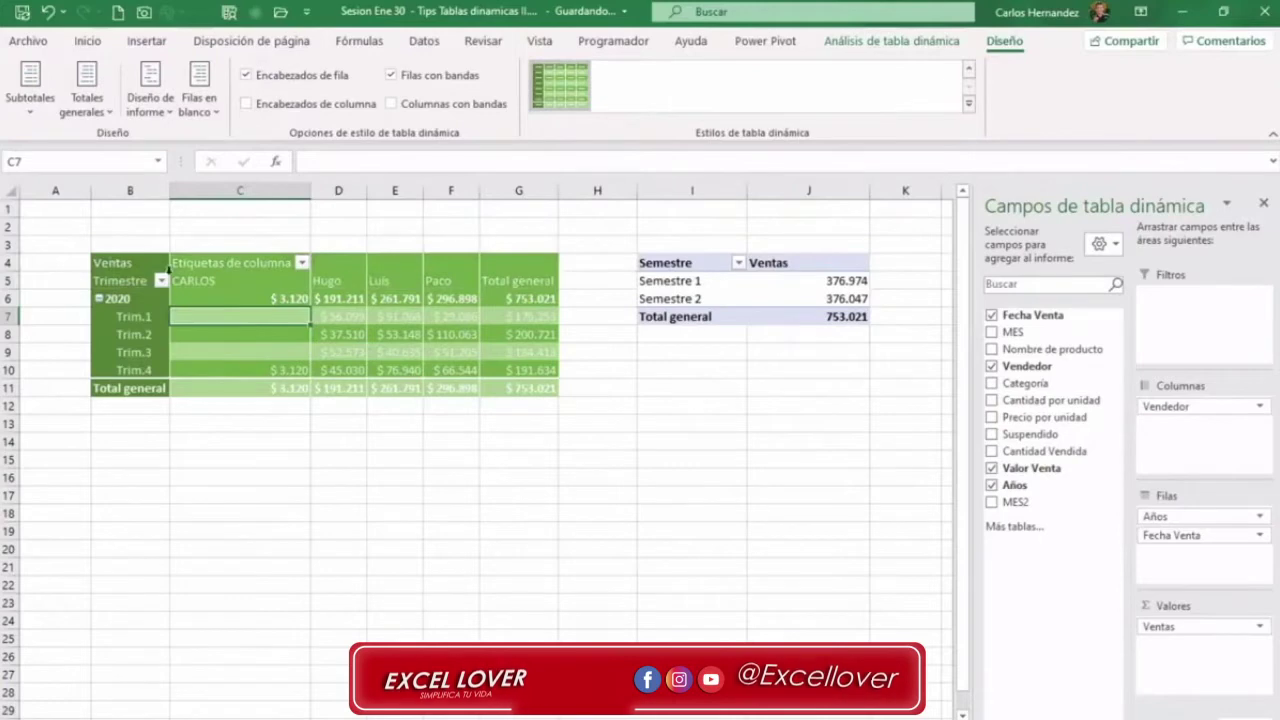
left_click(272, 108)
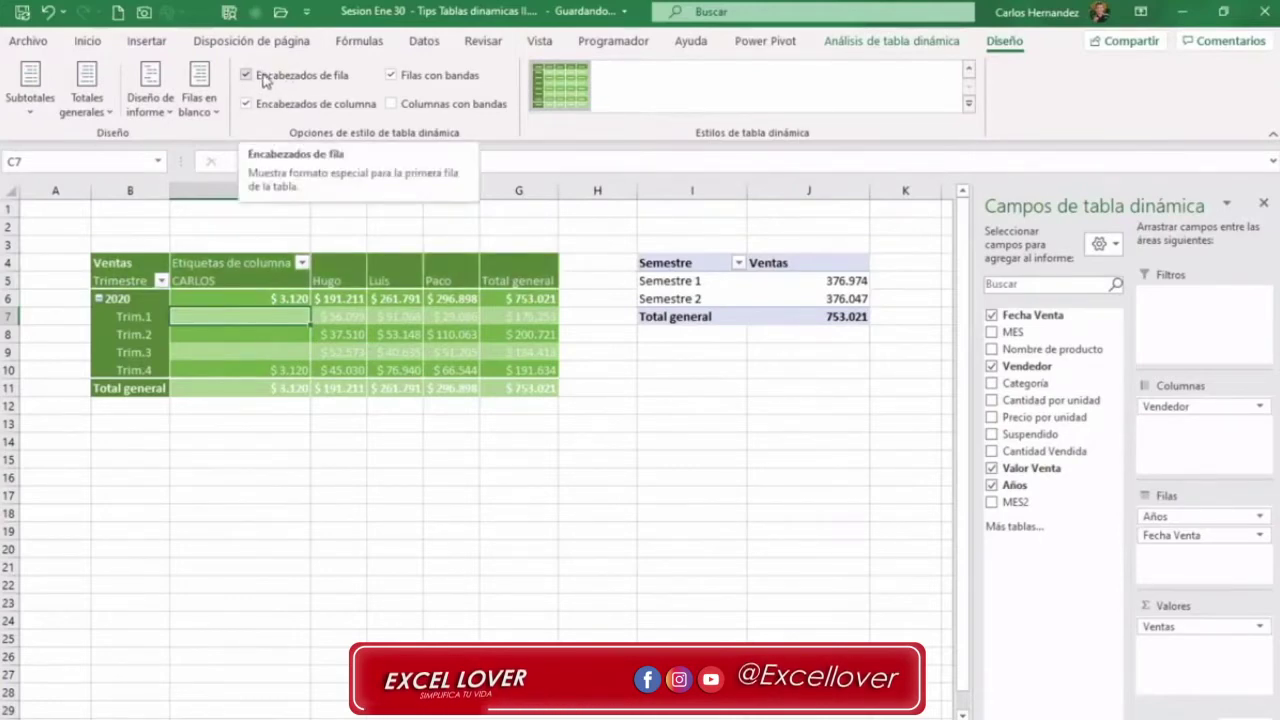
left_click(265, 80)
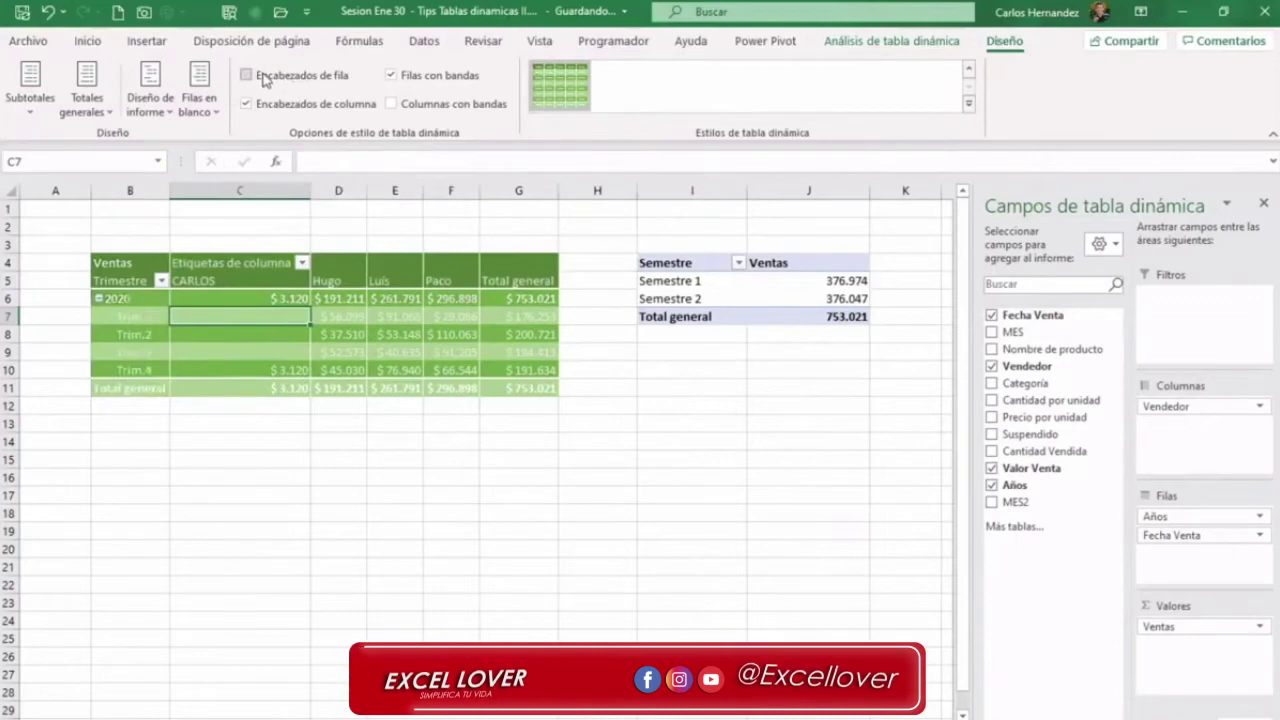
left_click(265, 80)
left_click(265, 80)
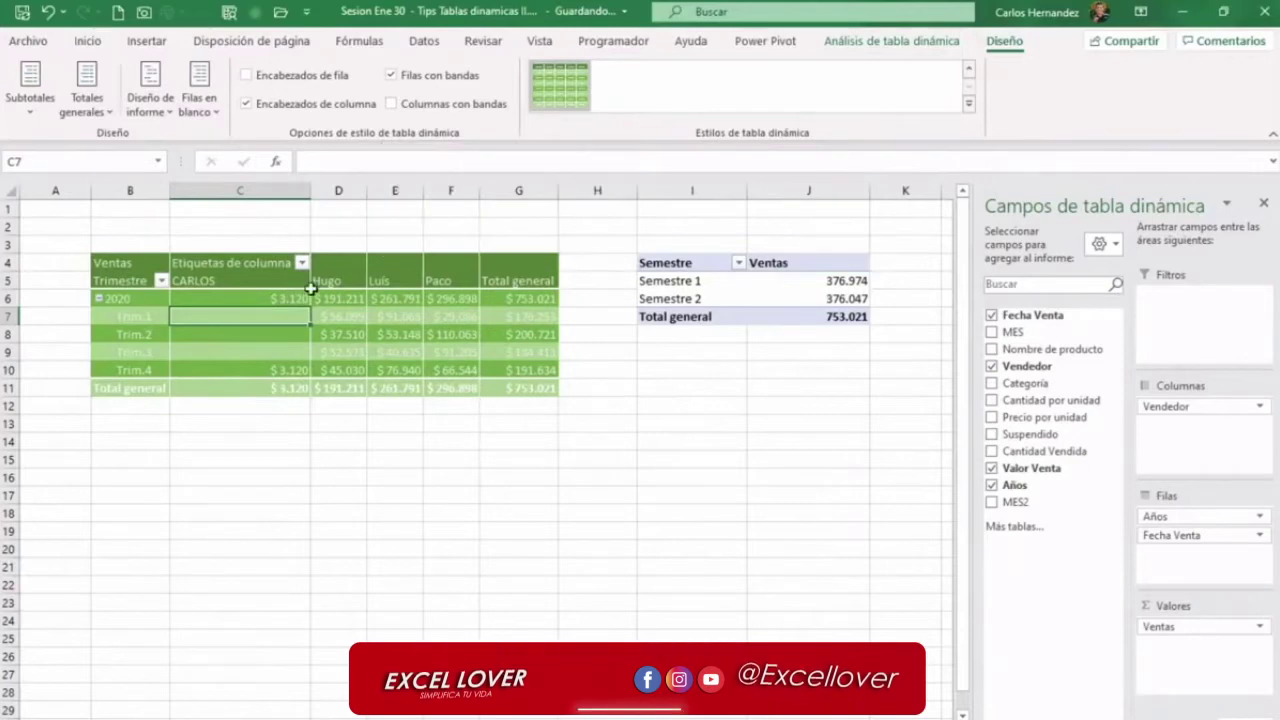
Insert a blank line after each item so Total general moves to row 12.
left_click(215, 115)
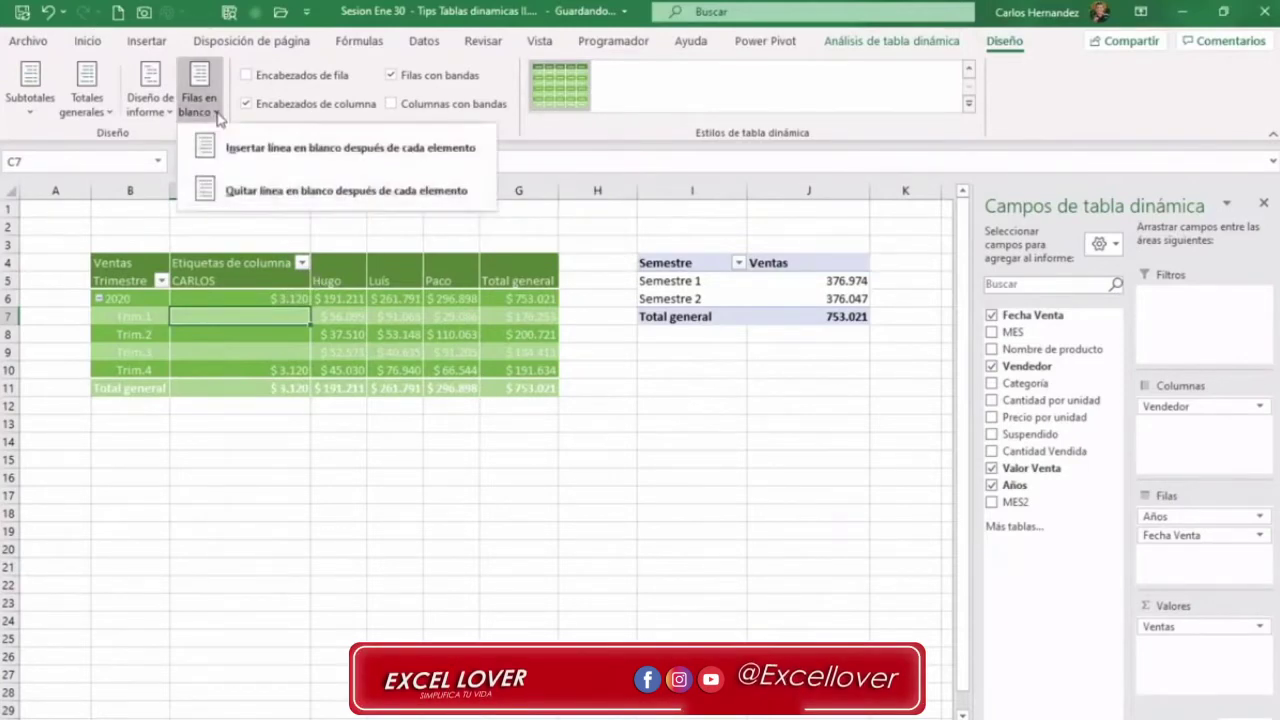
left_click(268, 150)
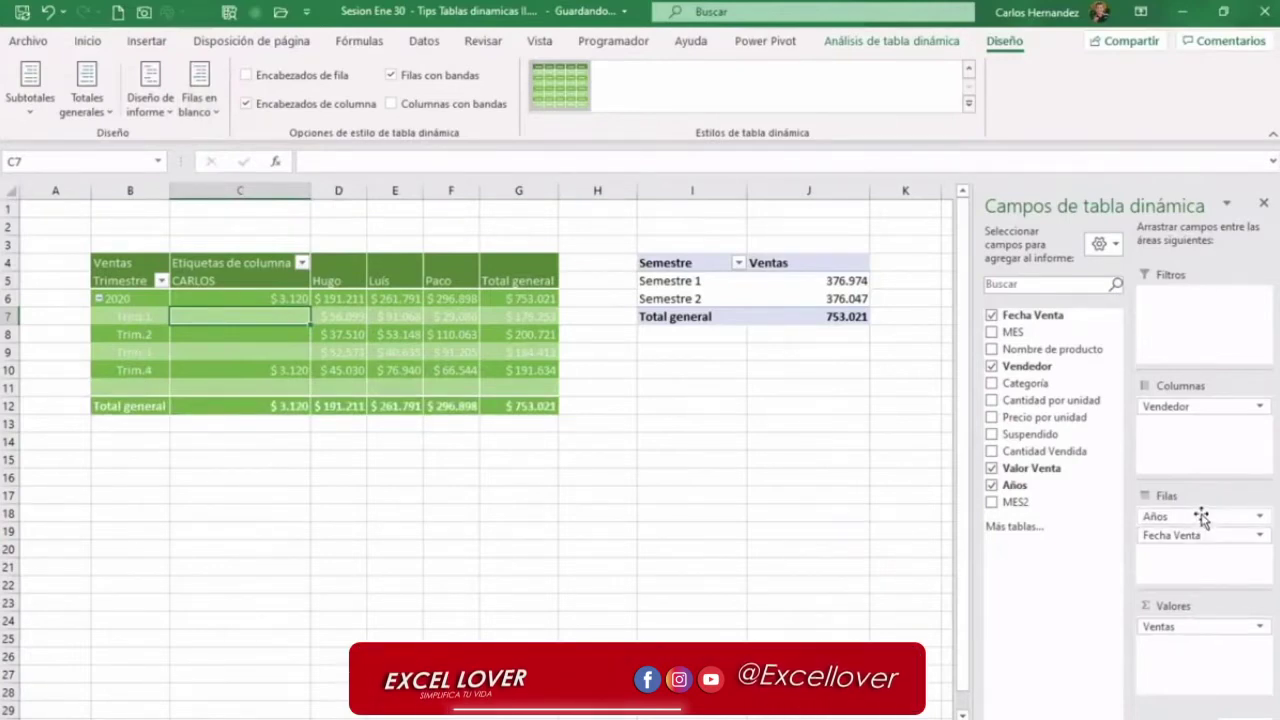
Replace Años and Fecha Venta in Rows with Categoría and Nombre de producto.
left_click_drag(1201, 517, 1054, 594)
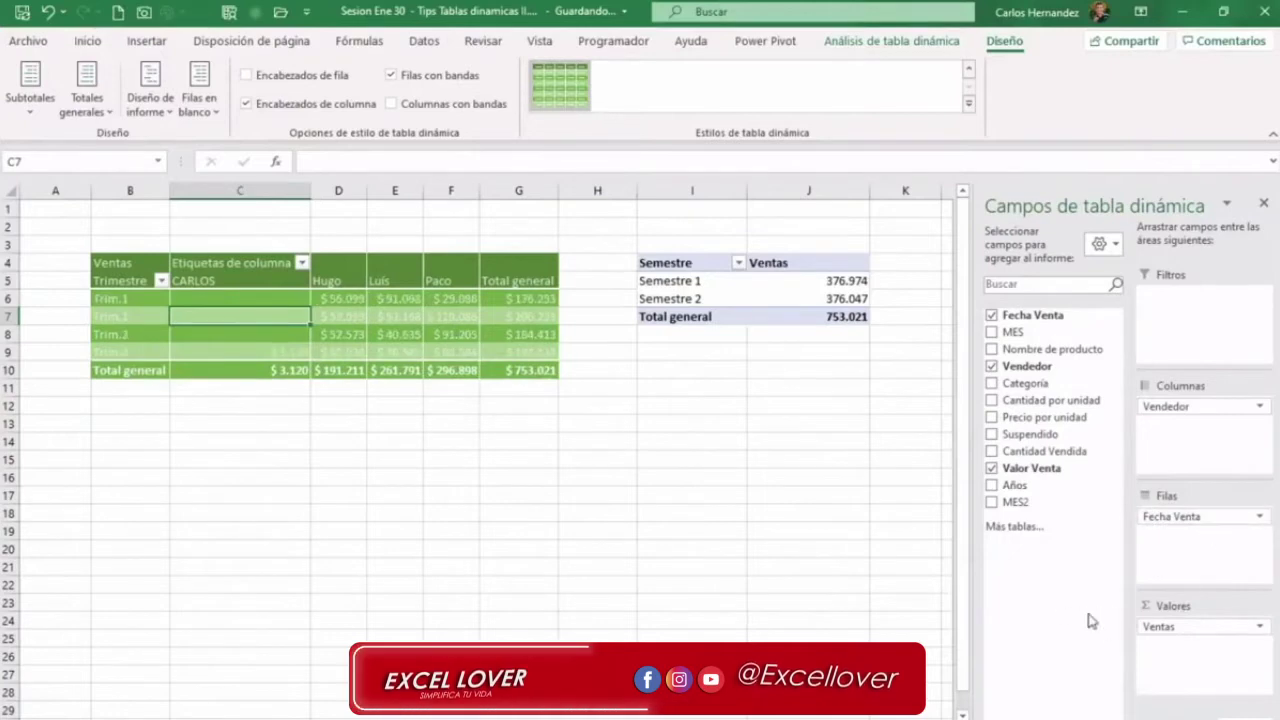
left_click_drag(1201, 517, 1143, 600)
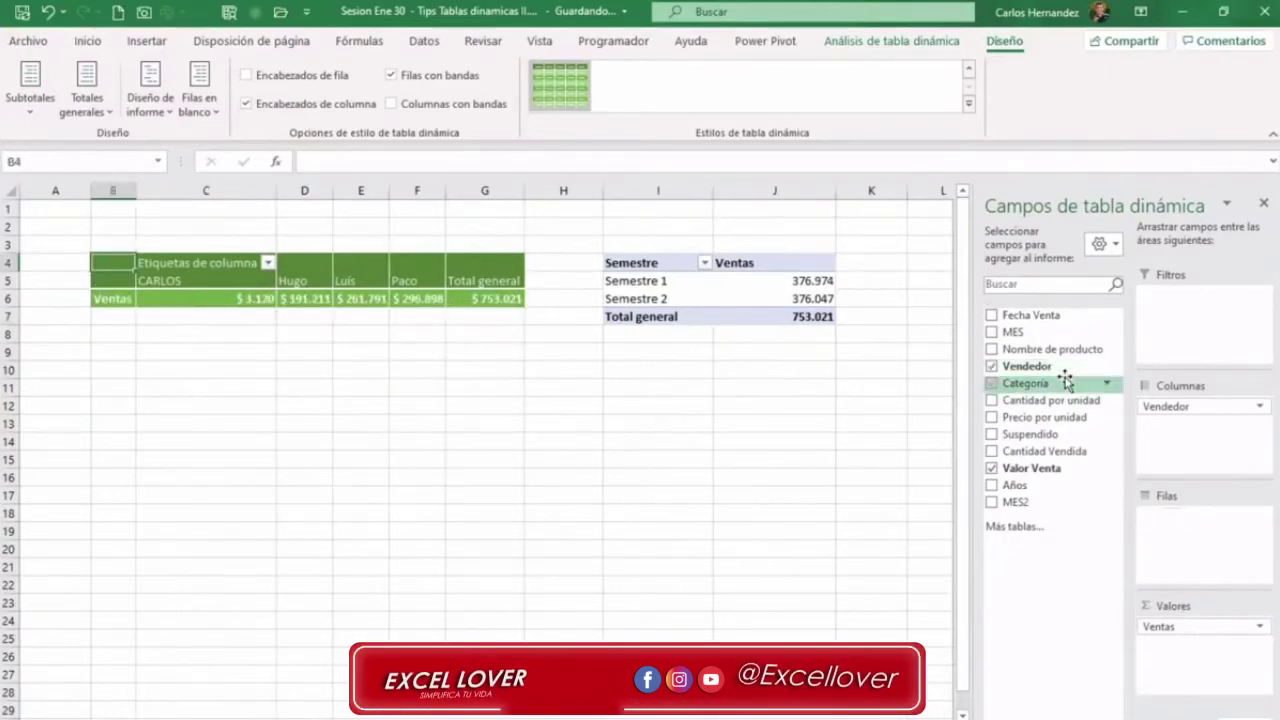
left_click_drag(1040, 384, 1196, 539)
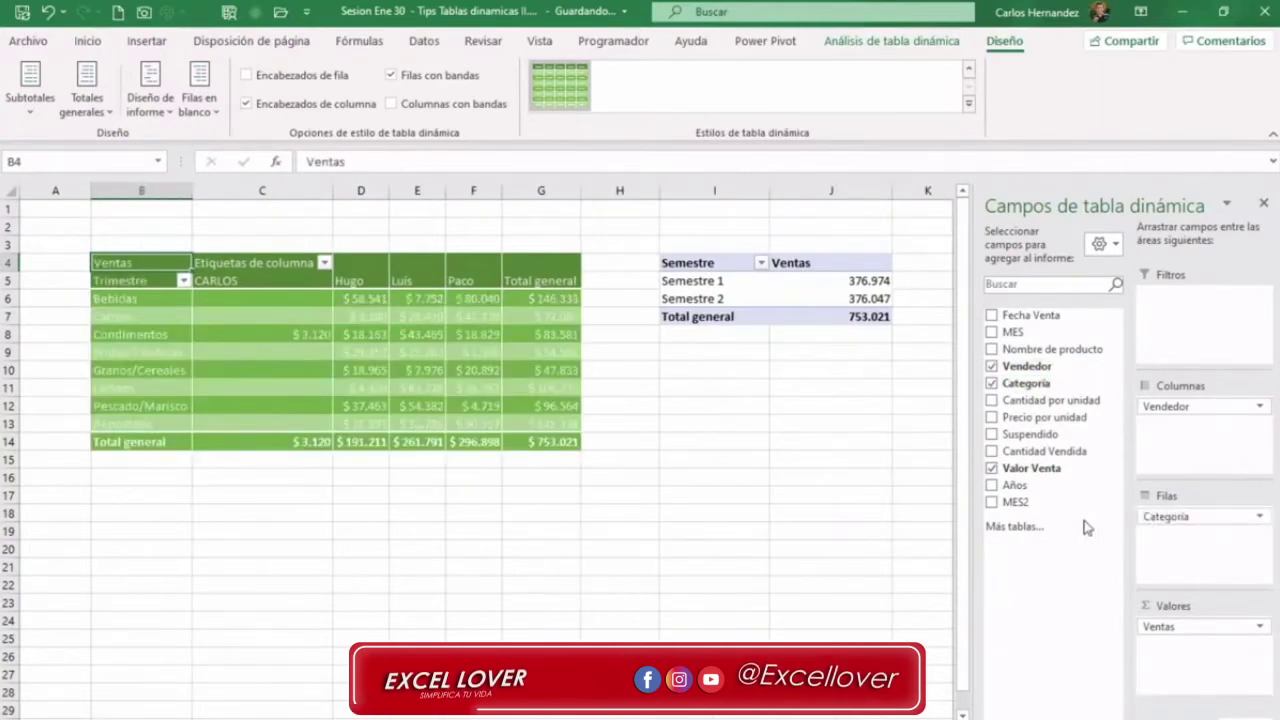
left_click_drag(1052, 349, 1195, 557)
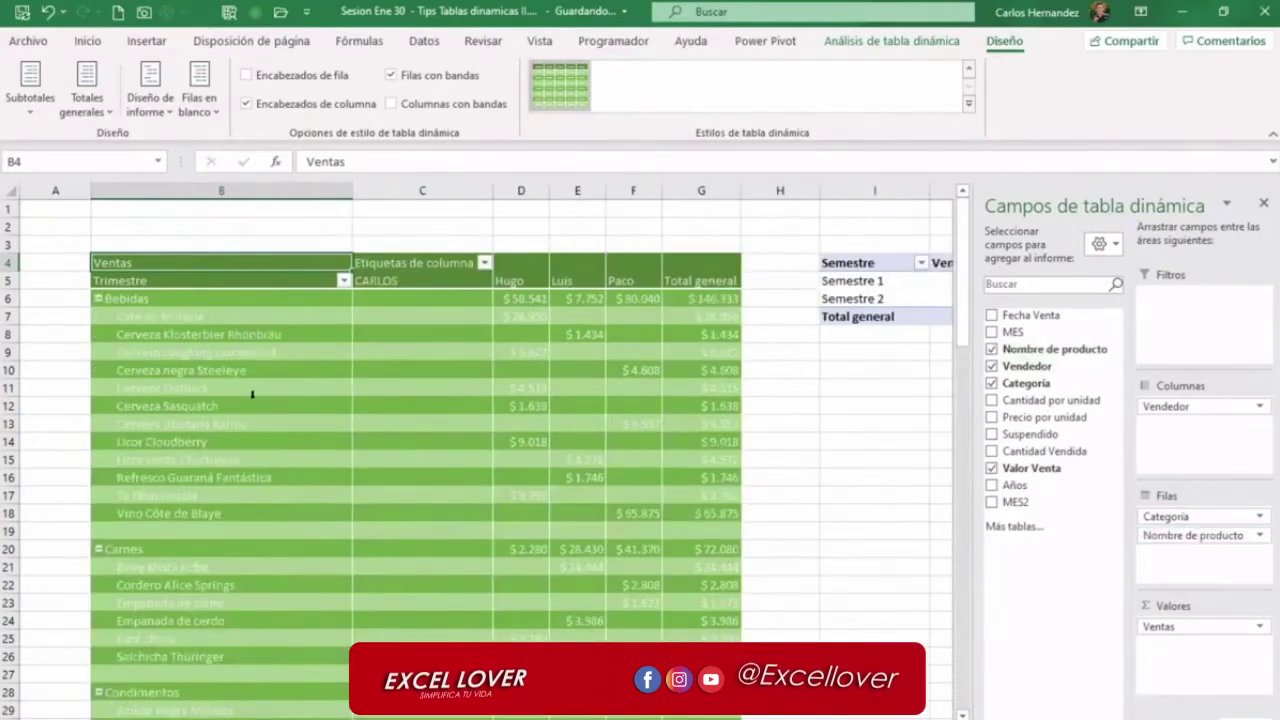
left_click(129, 300)
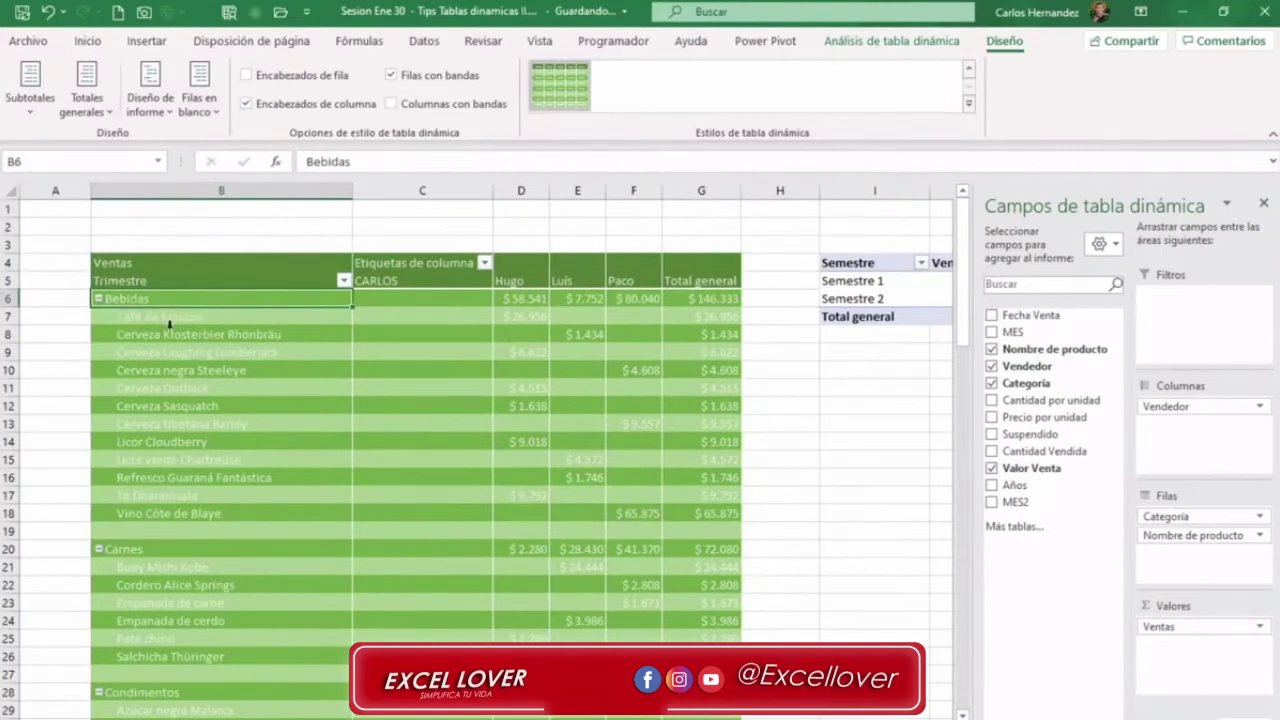
Remove the blank line after each item so Carnes directly follows the Bebidas products.
left_click(174, 535)
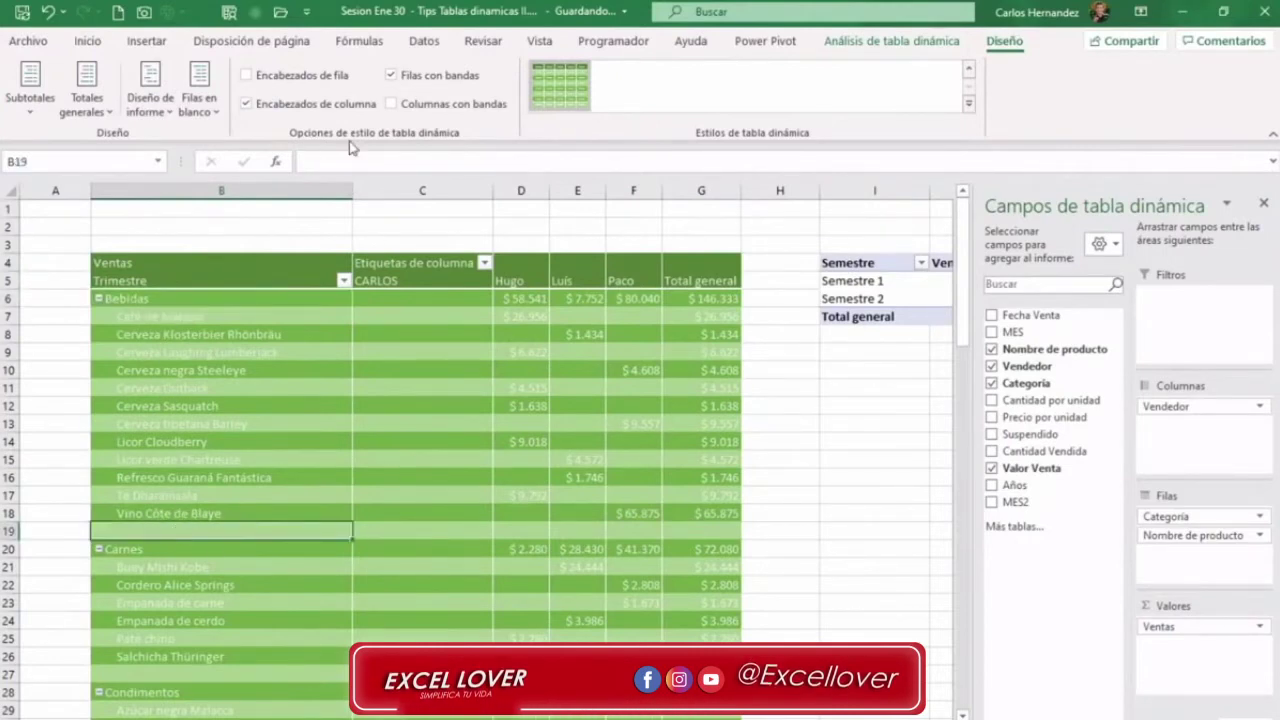
left_click(210, 110)
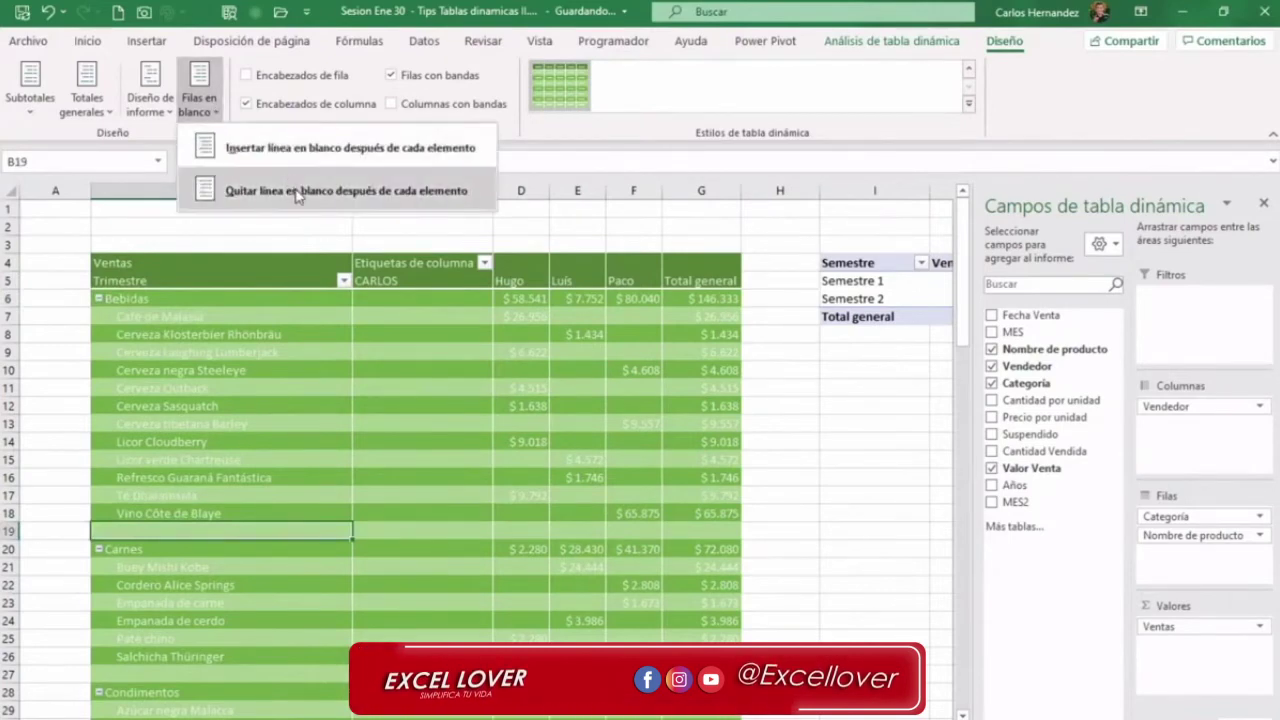
left_click(296, 190)
scroll(223, 340, "down", 1)
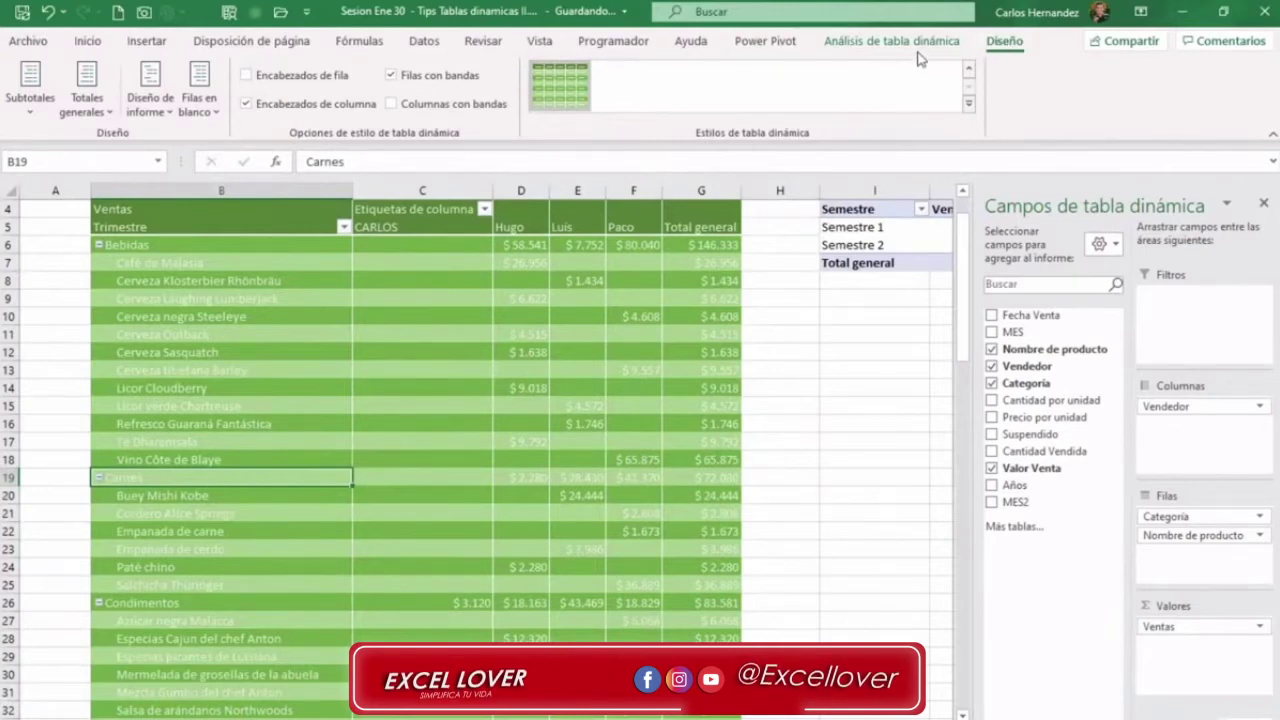
Apply the dark gray Medium pivot style with black header, replacing a briefly tried dark blue style.
left_click(974, 105)
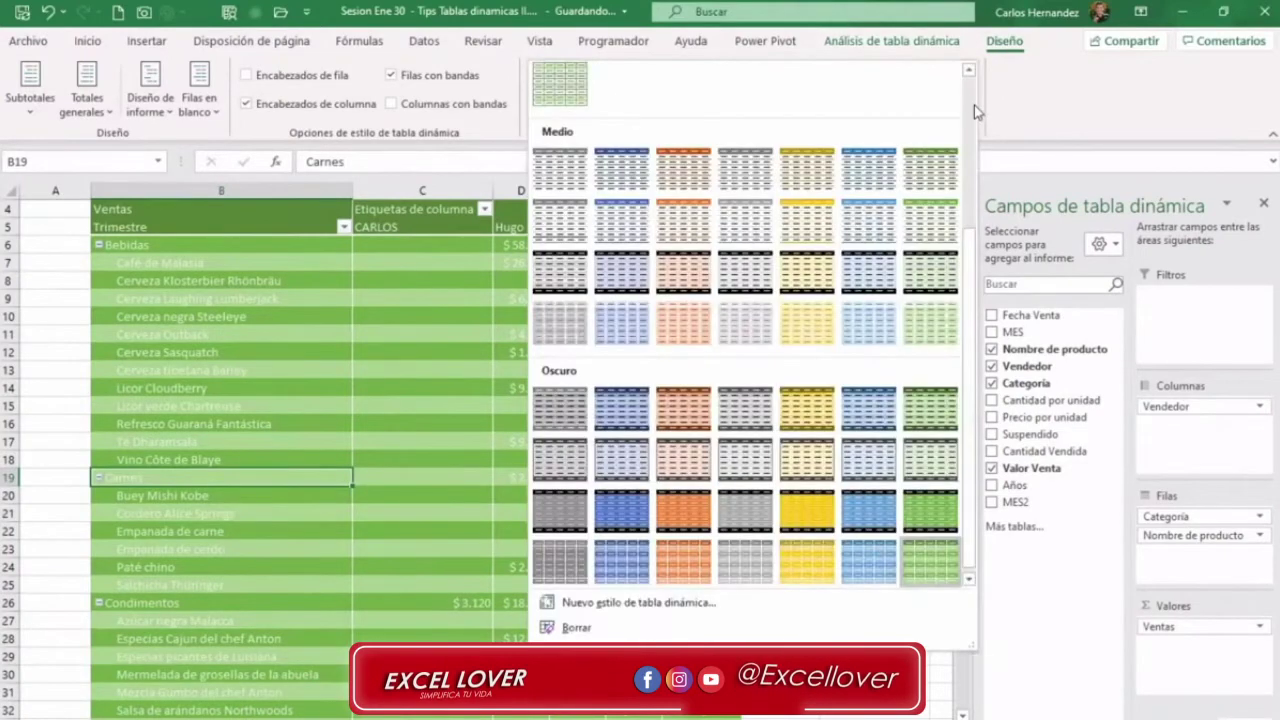
left_click(620, 508)
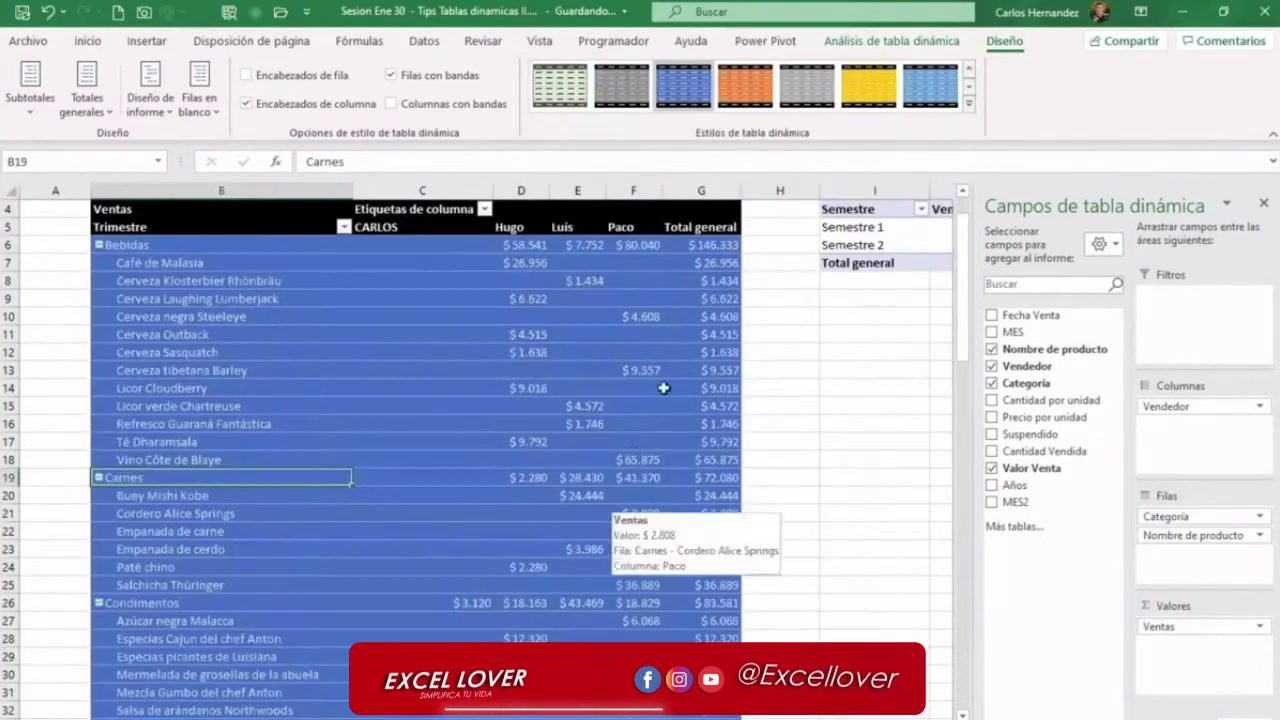
left_click(969, 103)
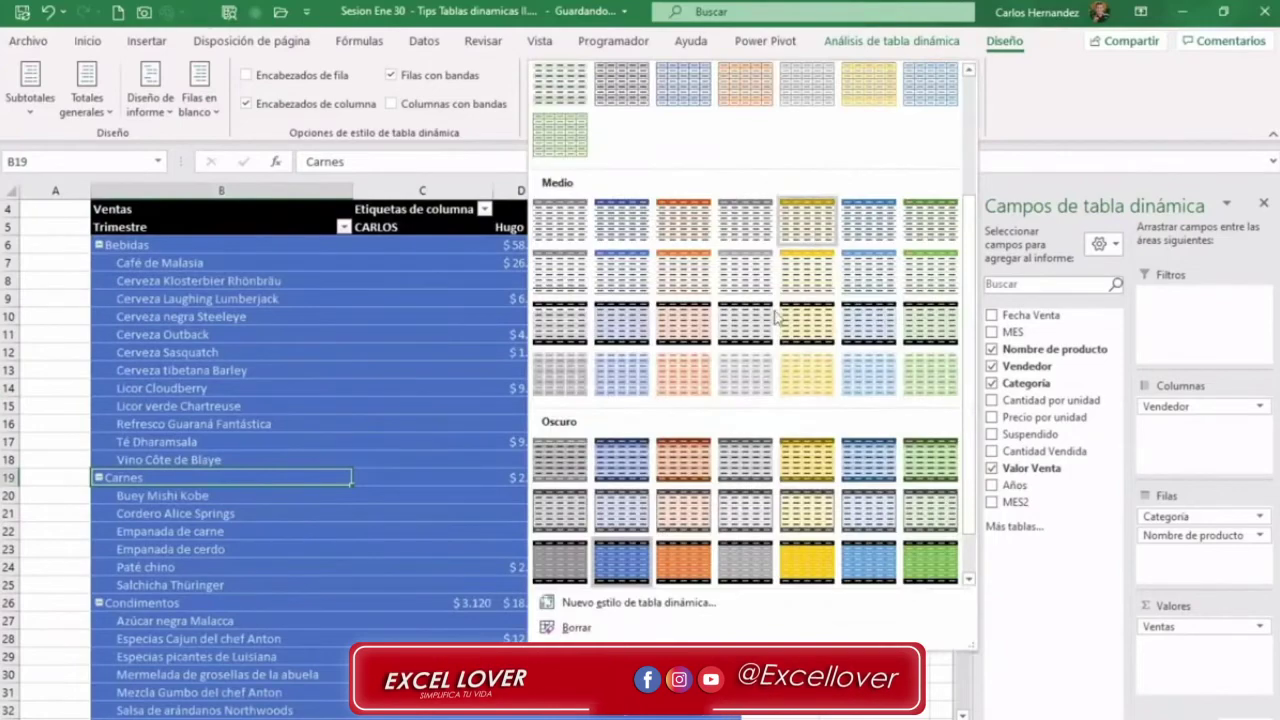
scroll(770, 322, "up", 3)
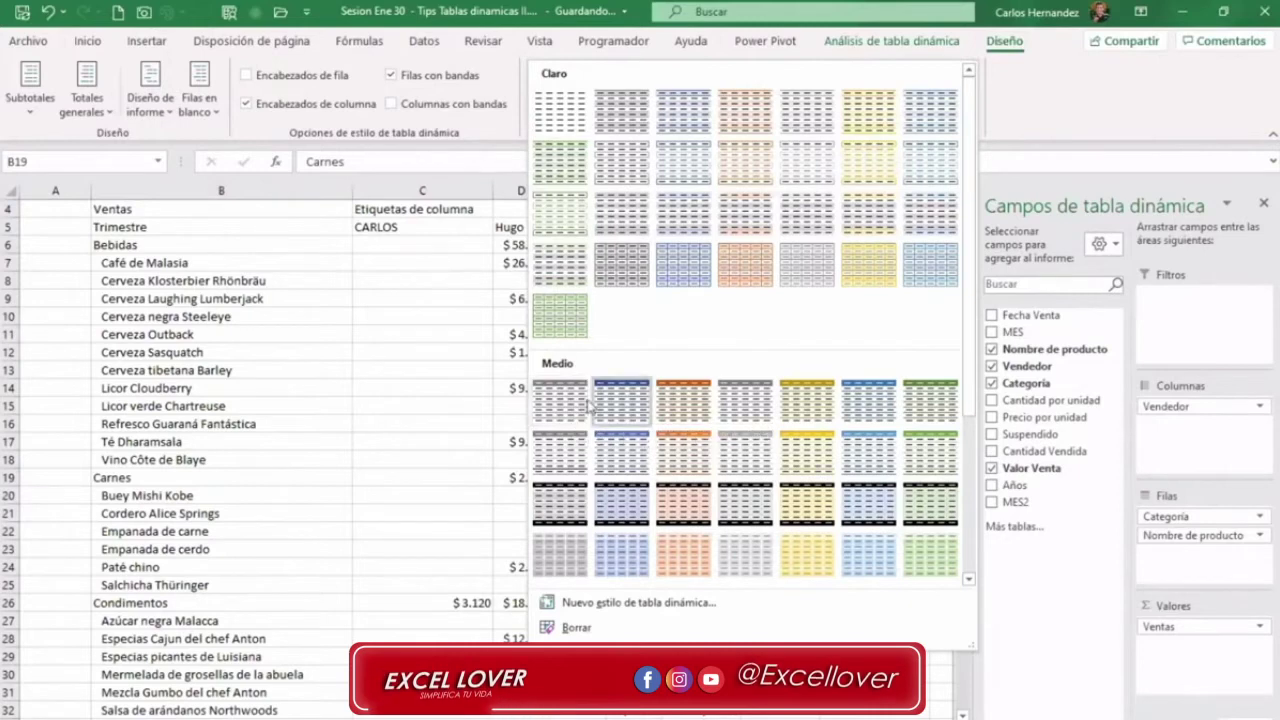
left_click(577, 515)
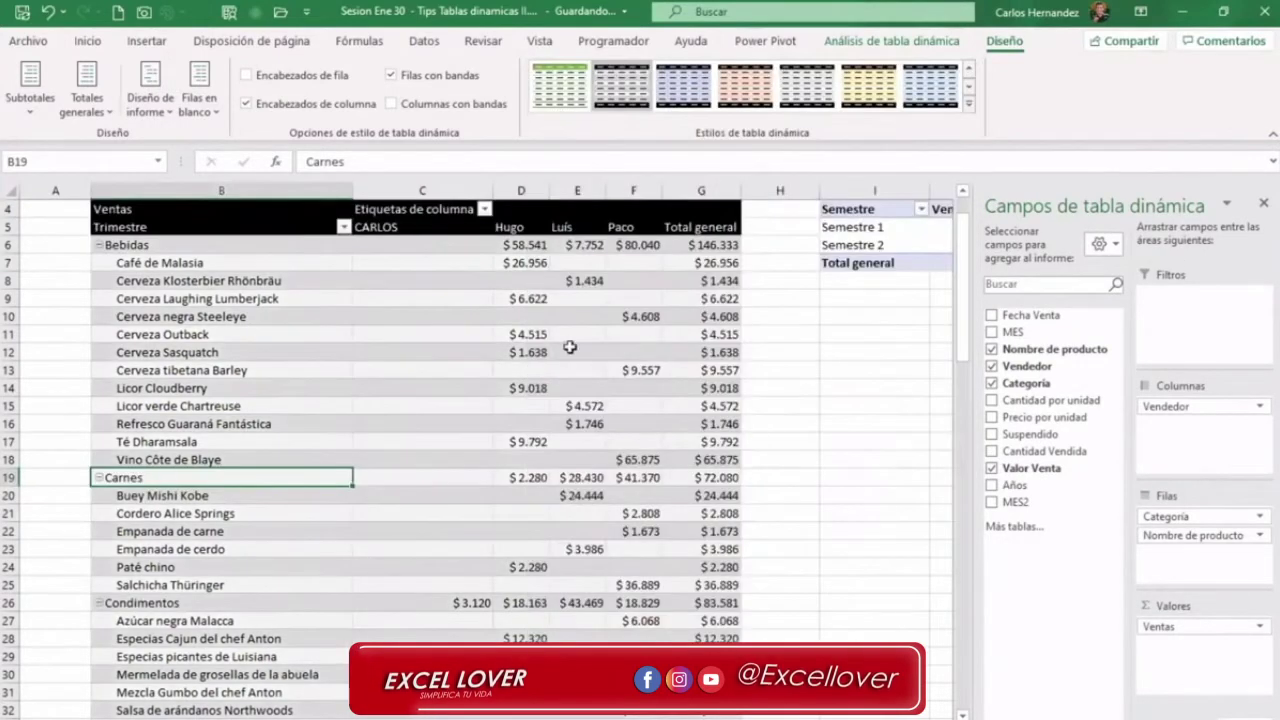
left_click(214, 386)
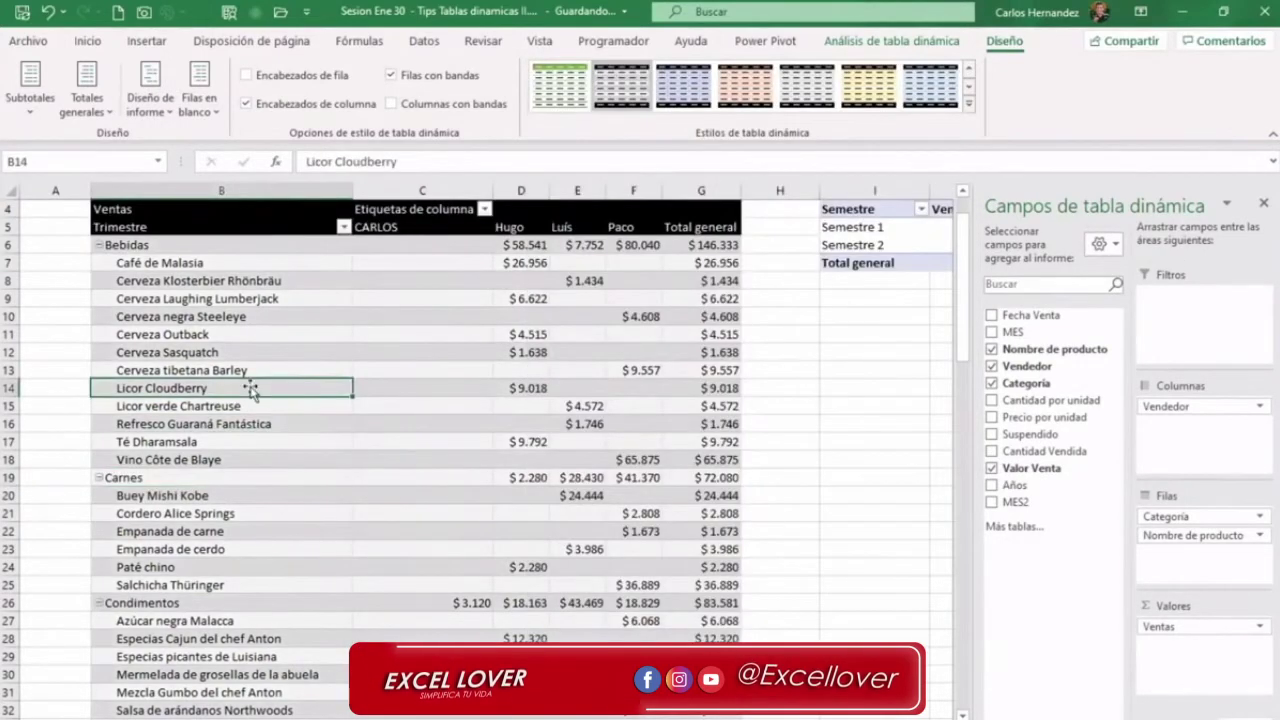
Insert a blank line after each category so Carnes starts at row 20.
left_click(208, 111)
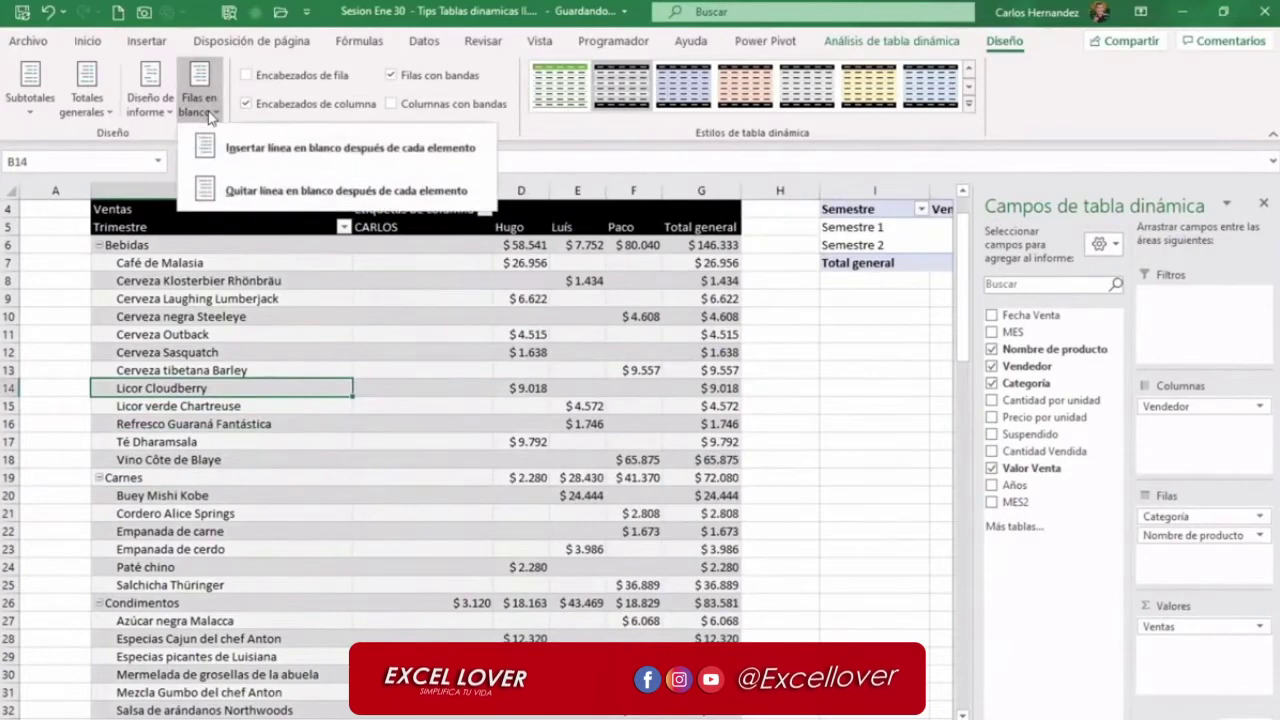
left_click(263, 150)
left_click(177, 478)
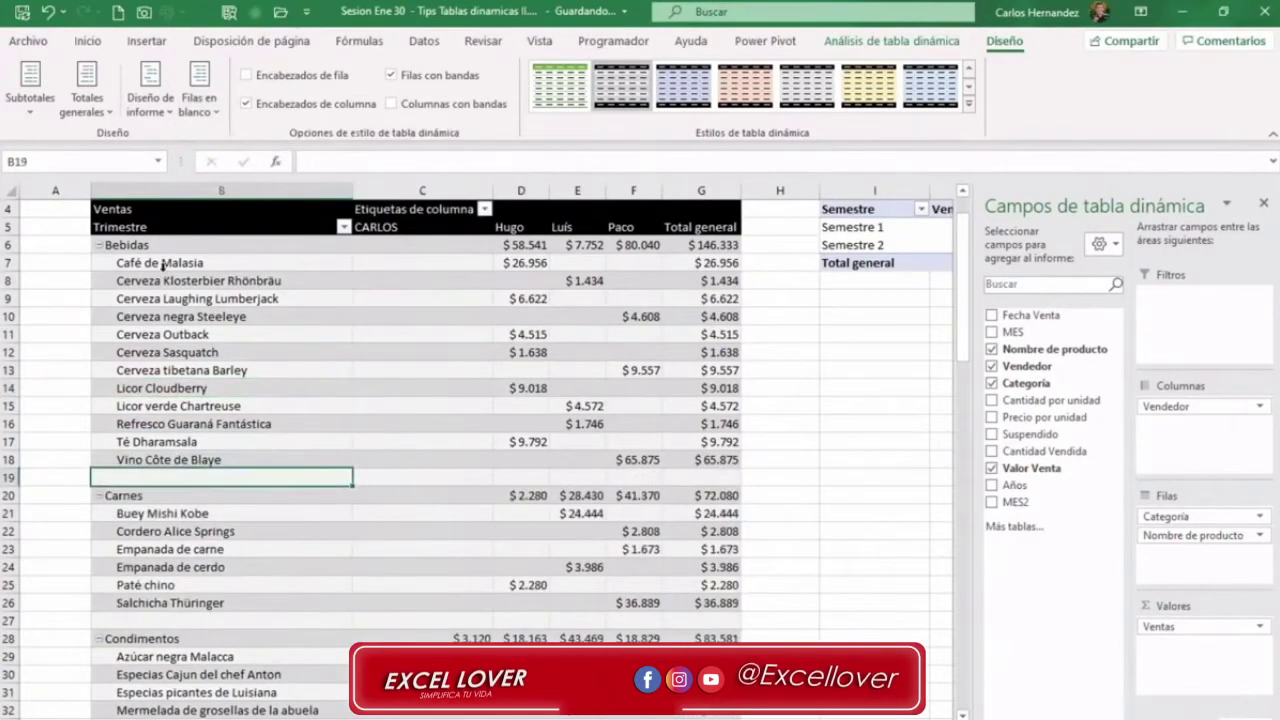
scroll(339, 519, "down", 1)
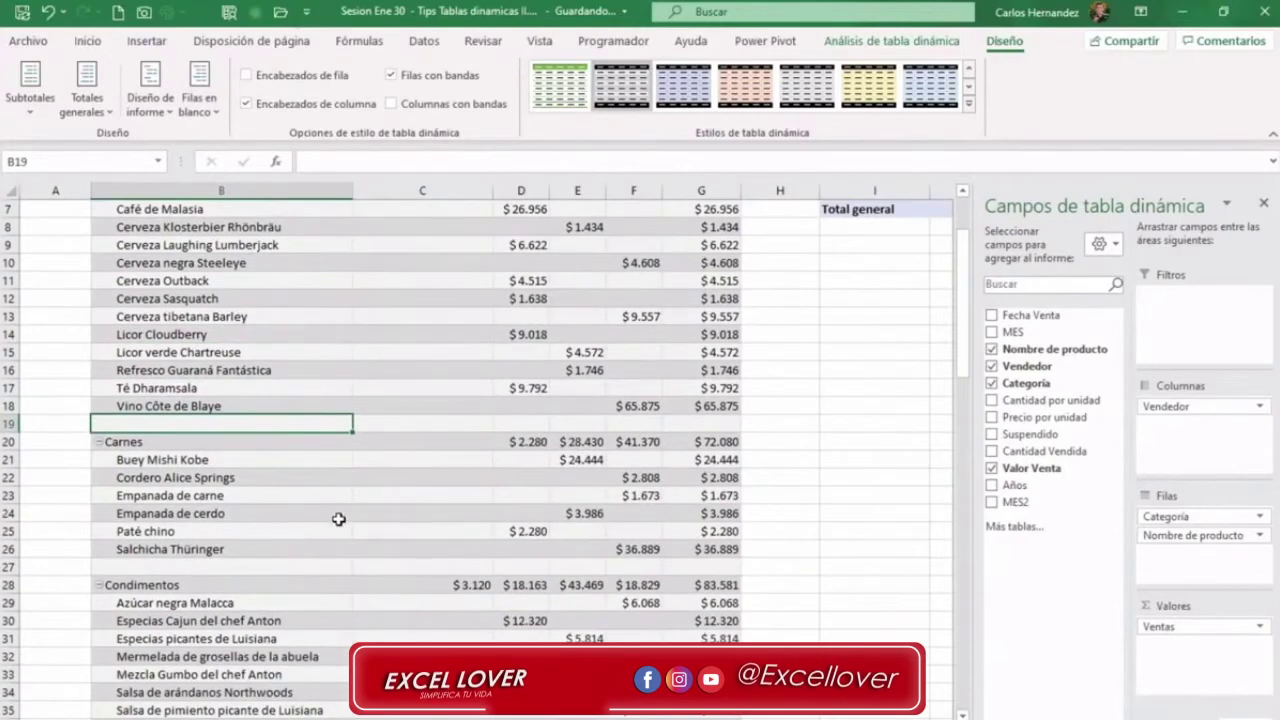
scroll(283, 540, "up", 2)
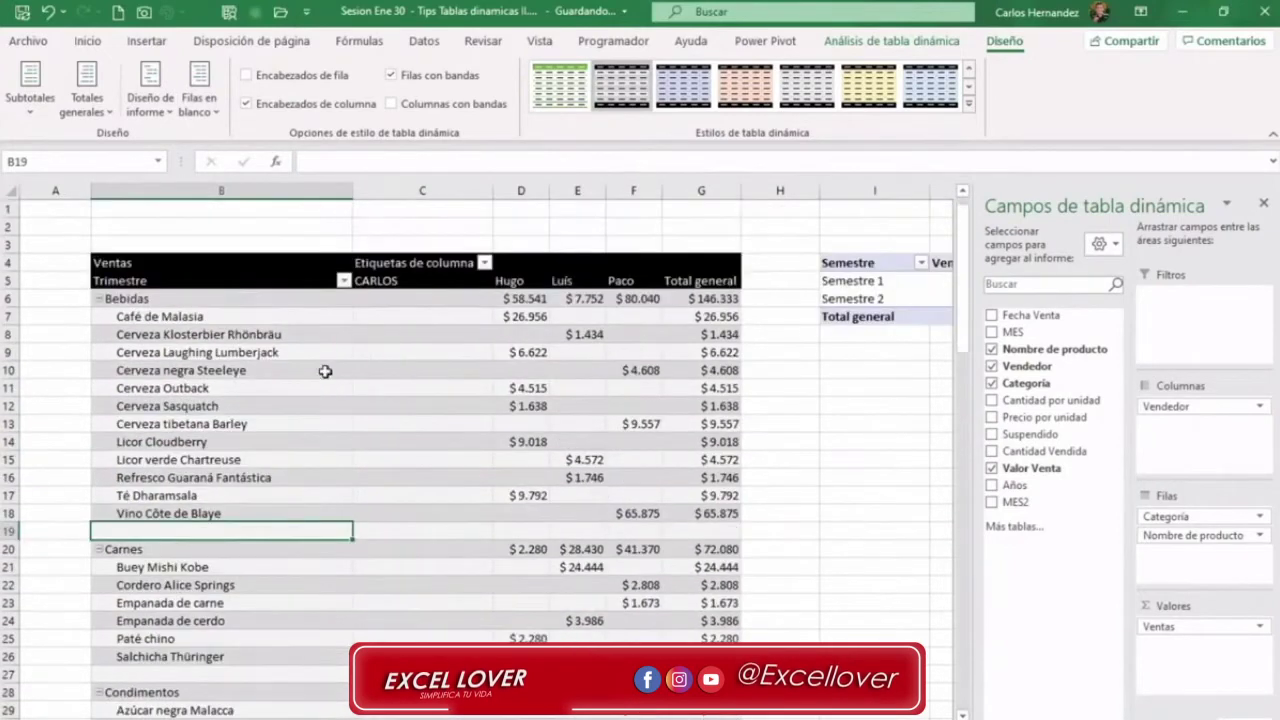
Hide all category subtotals in the pivot table.
left_click(167, 119)
left_click(167, 119)
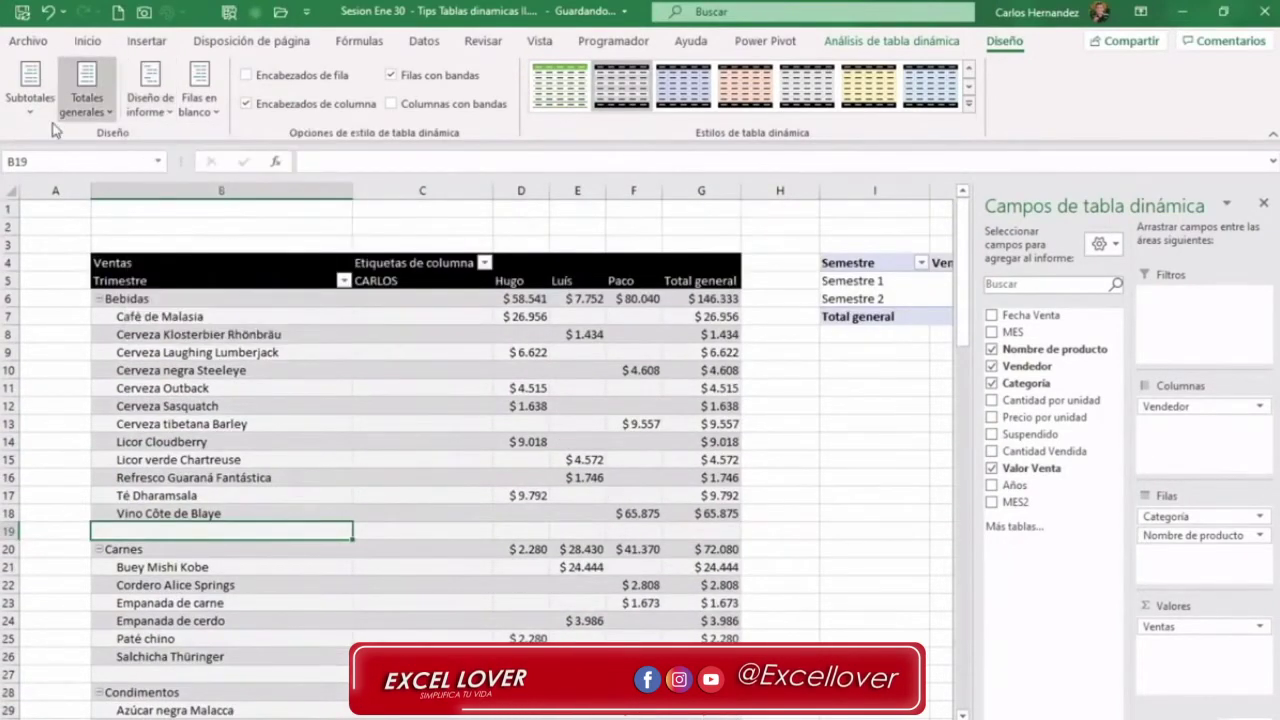
left_click(29, 114)
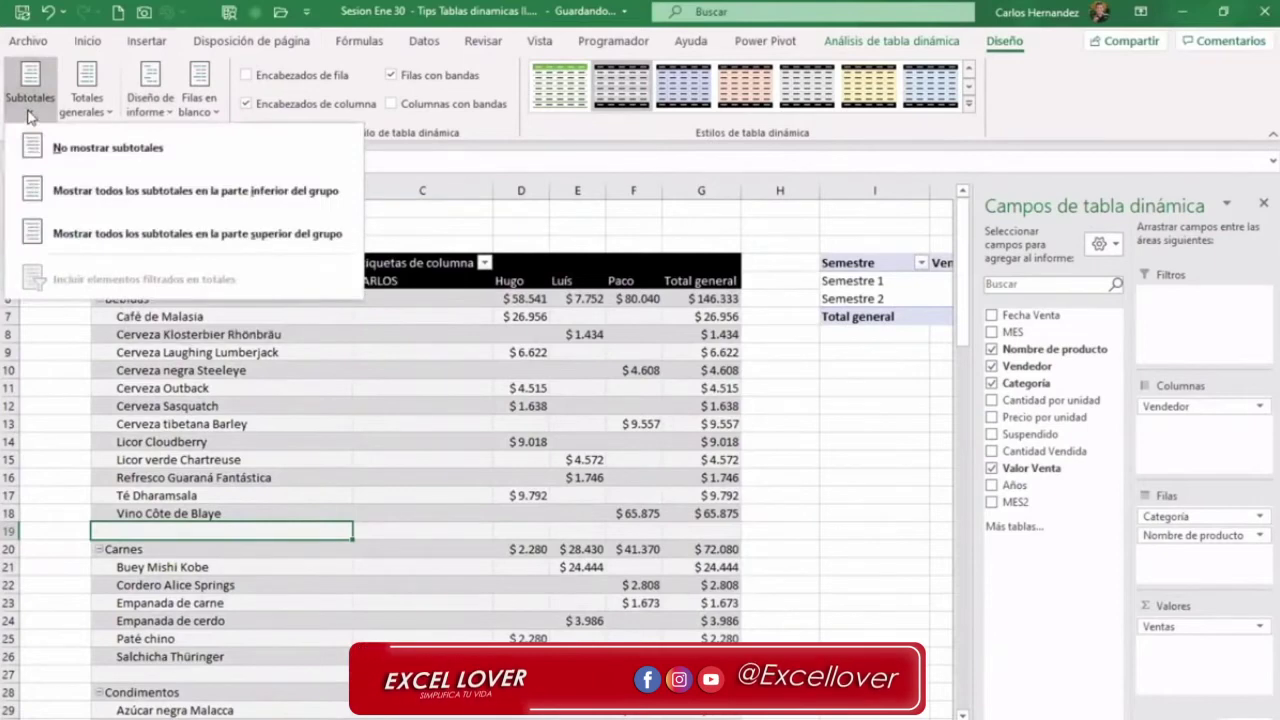
left_click(99, 152)
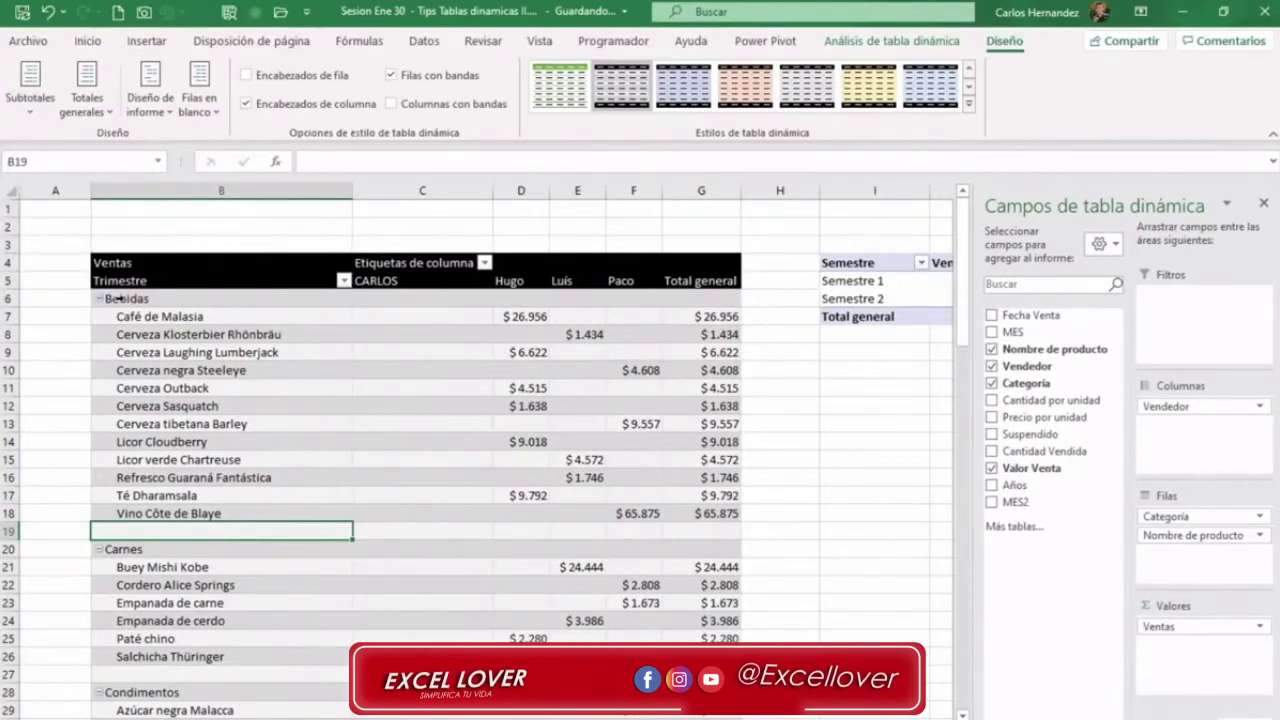
Show subtotals at the bottom of each group, giving Total Bebidas $146.333 and Total Carnes $72.080.
left_click(46, 118)
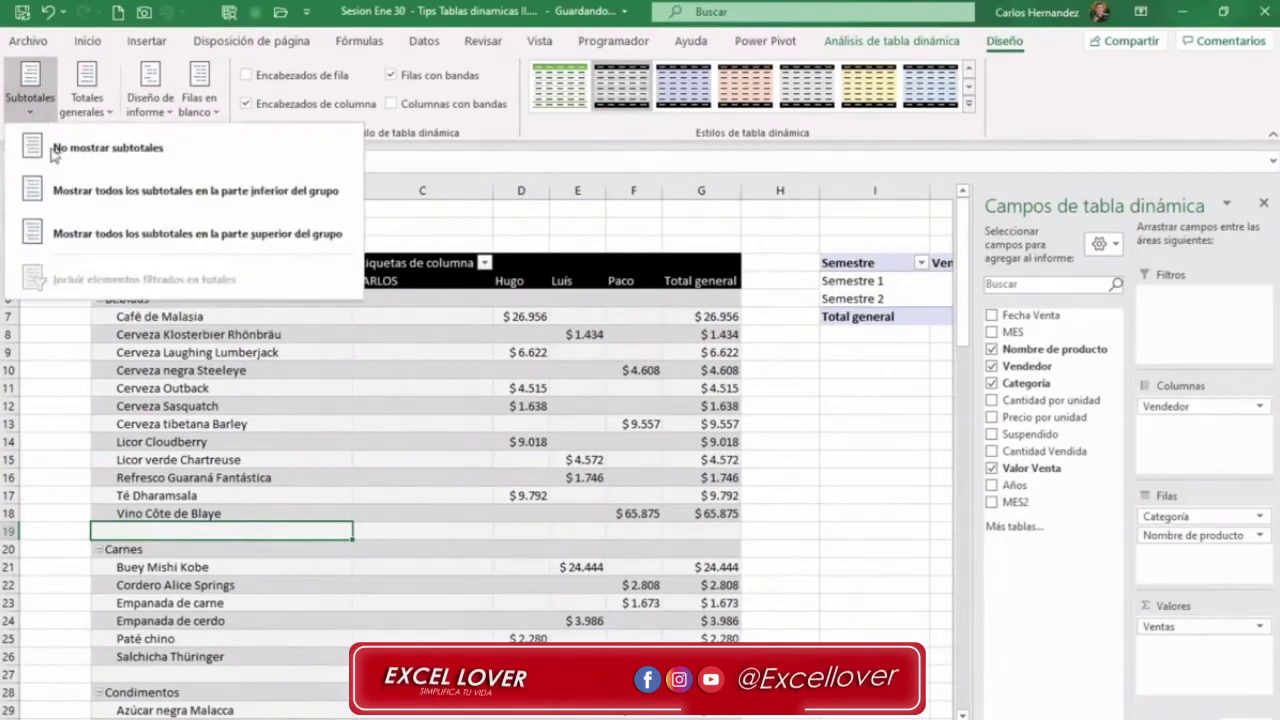
left_click(85, 195)
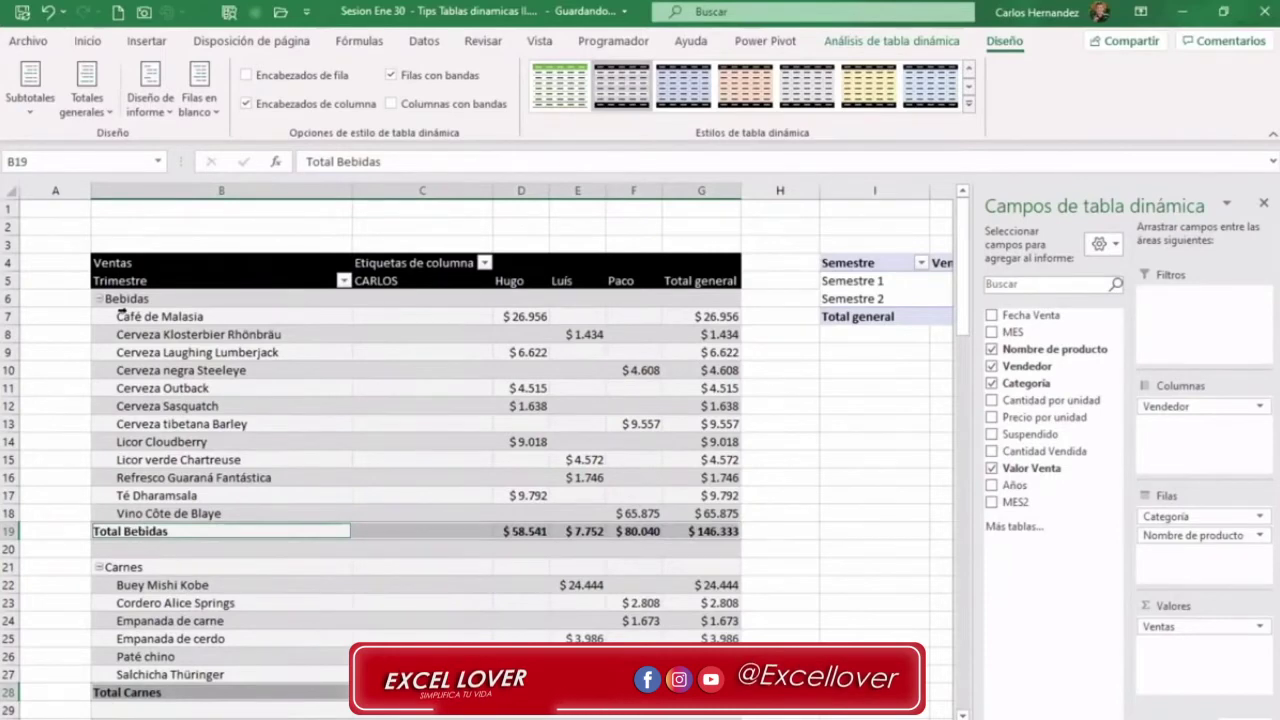
scroll(160, 390, "down", 4)
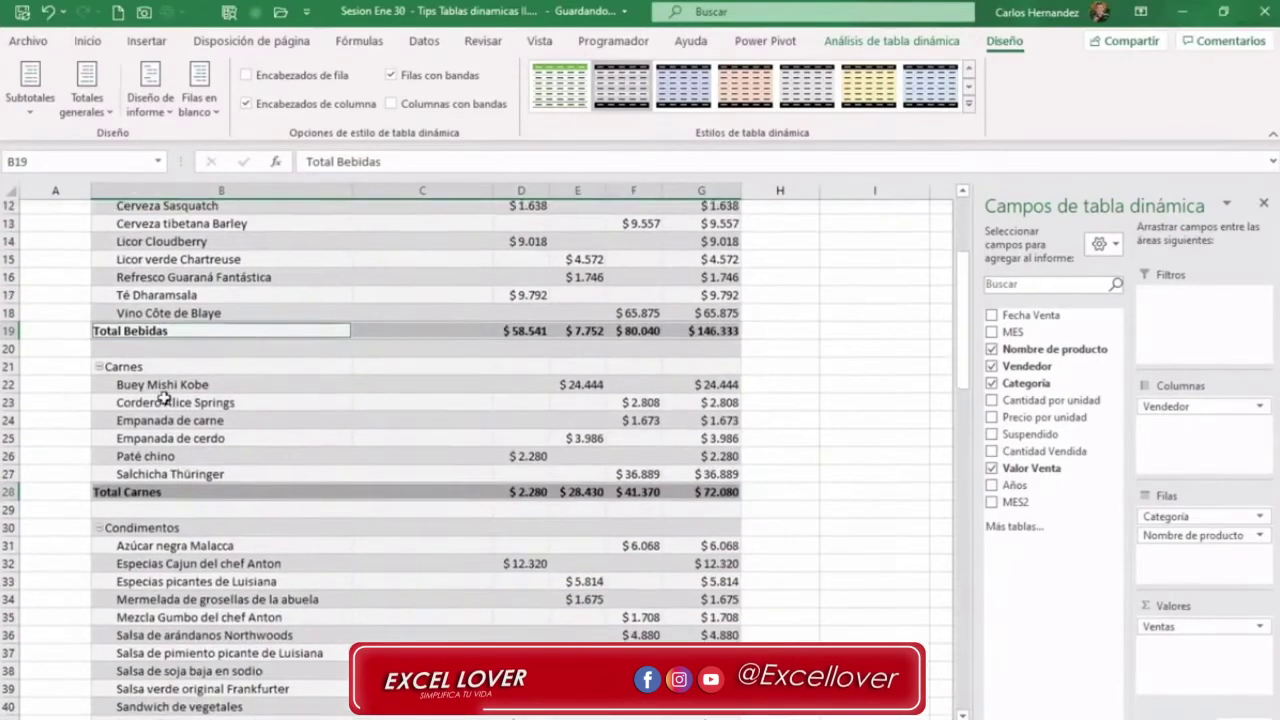
scroll(165, 450, "down", 2)
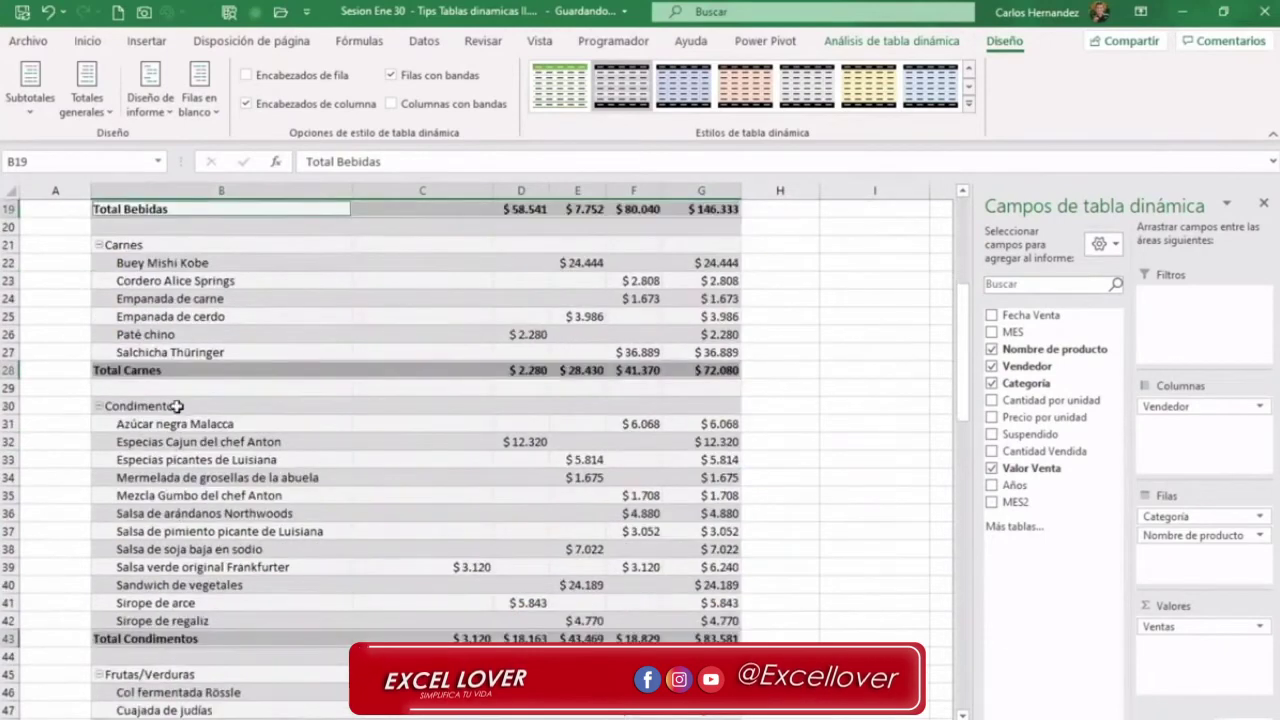
scroll(200, 560, "up", 6)
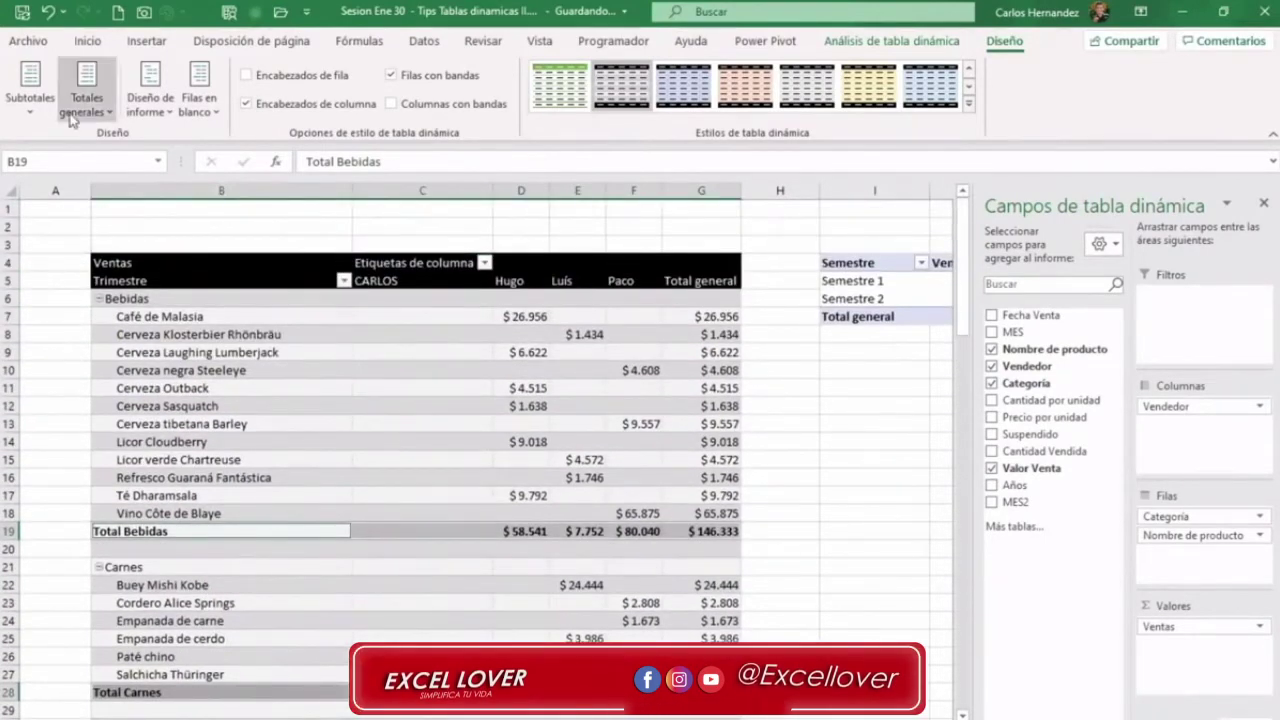
Show subtotals at the top of each group, then select D6:F6 and D20:F20.
left_click(30, 110)
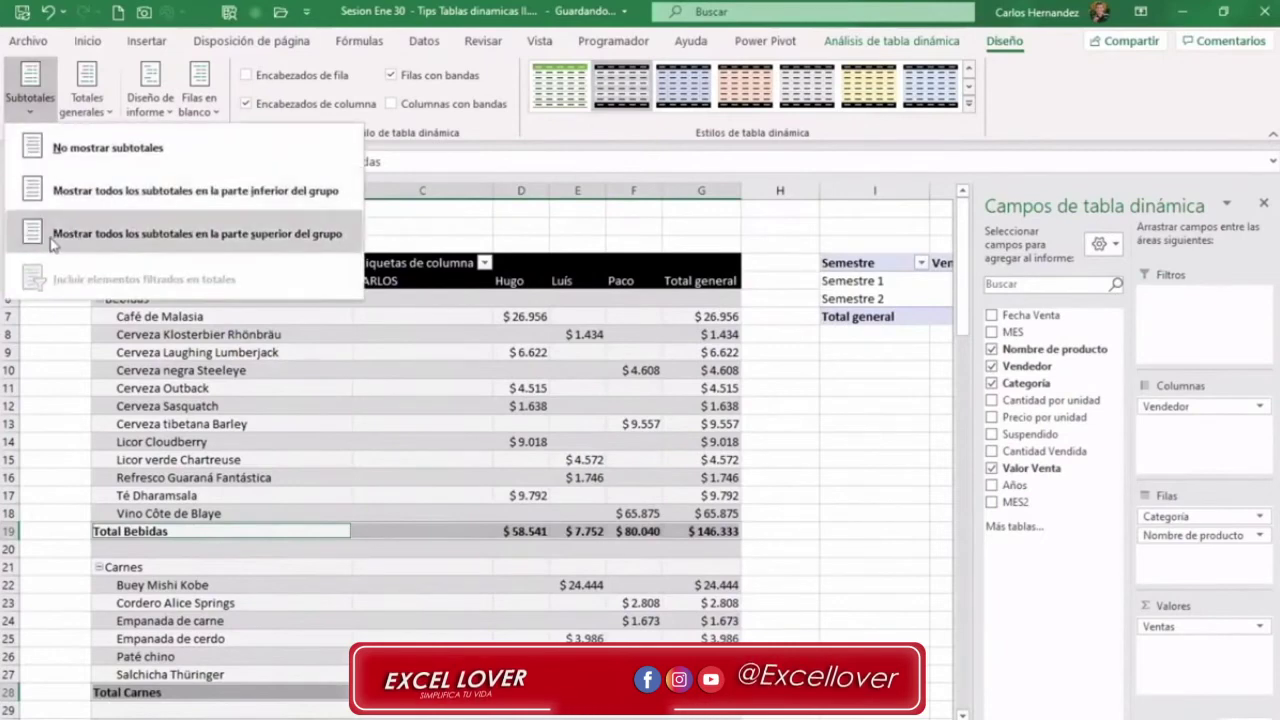
left_click(266, 236)
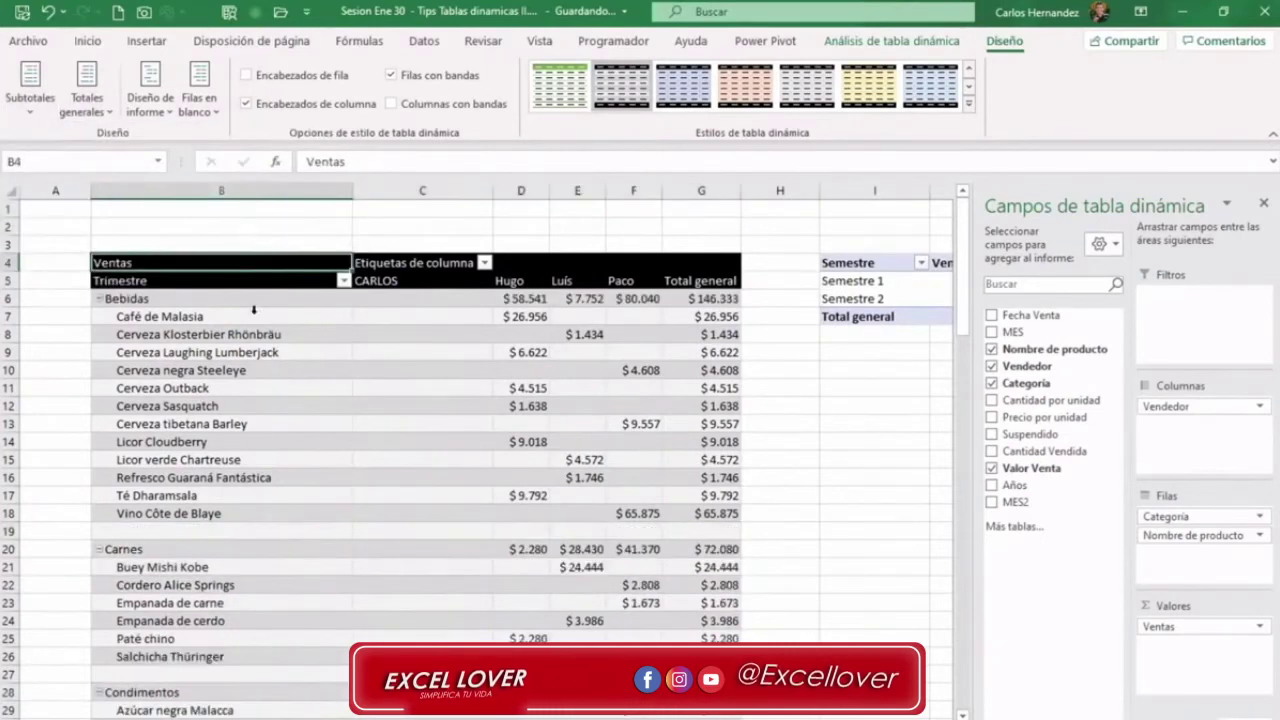
left_click(168, 300)
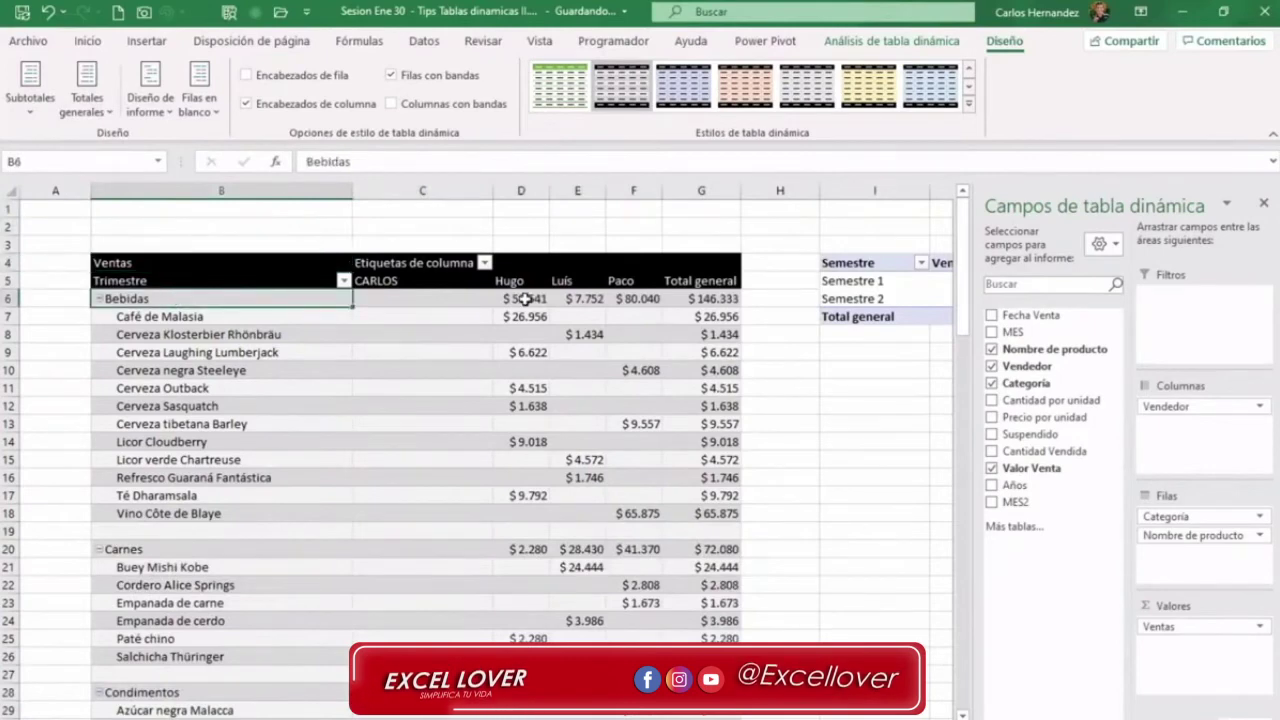
left_click_drag(525, 299, 634, 303)
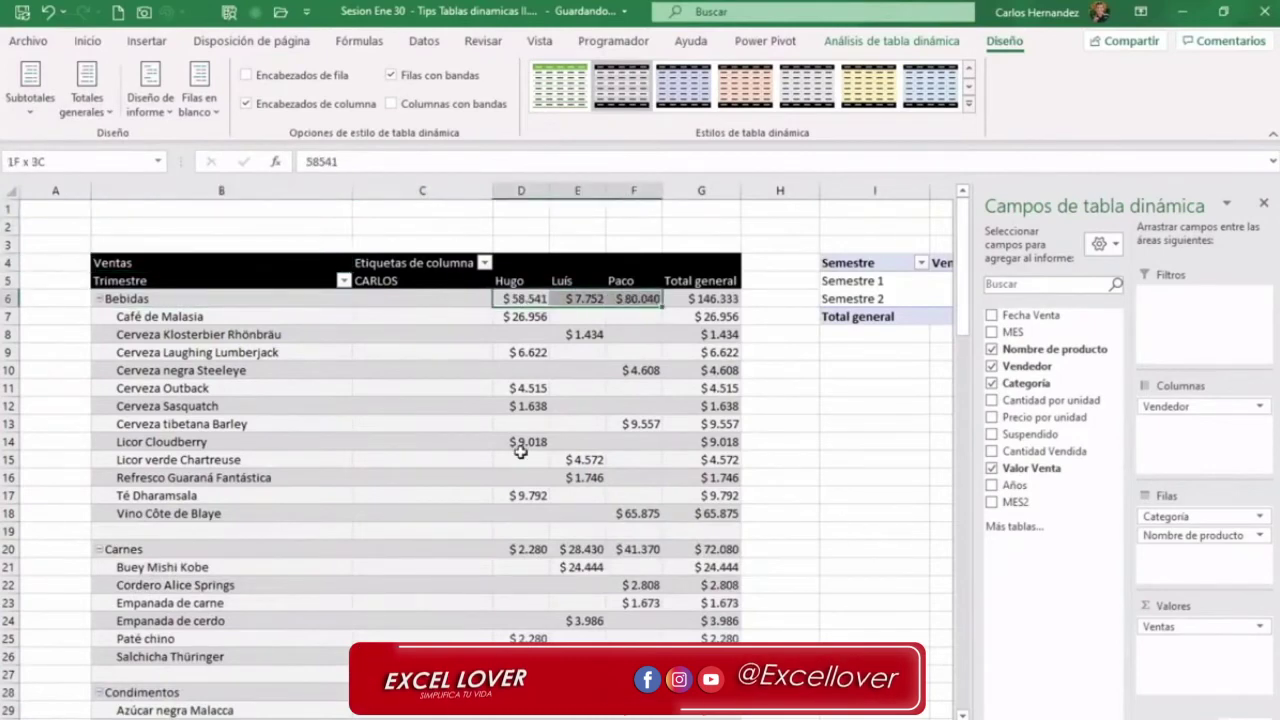
left_click(168, 552)
left_click_drag(521, 549, 634, 549)
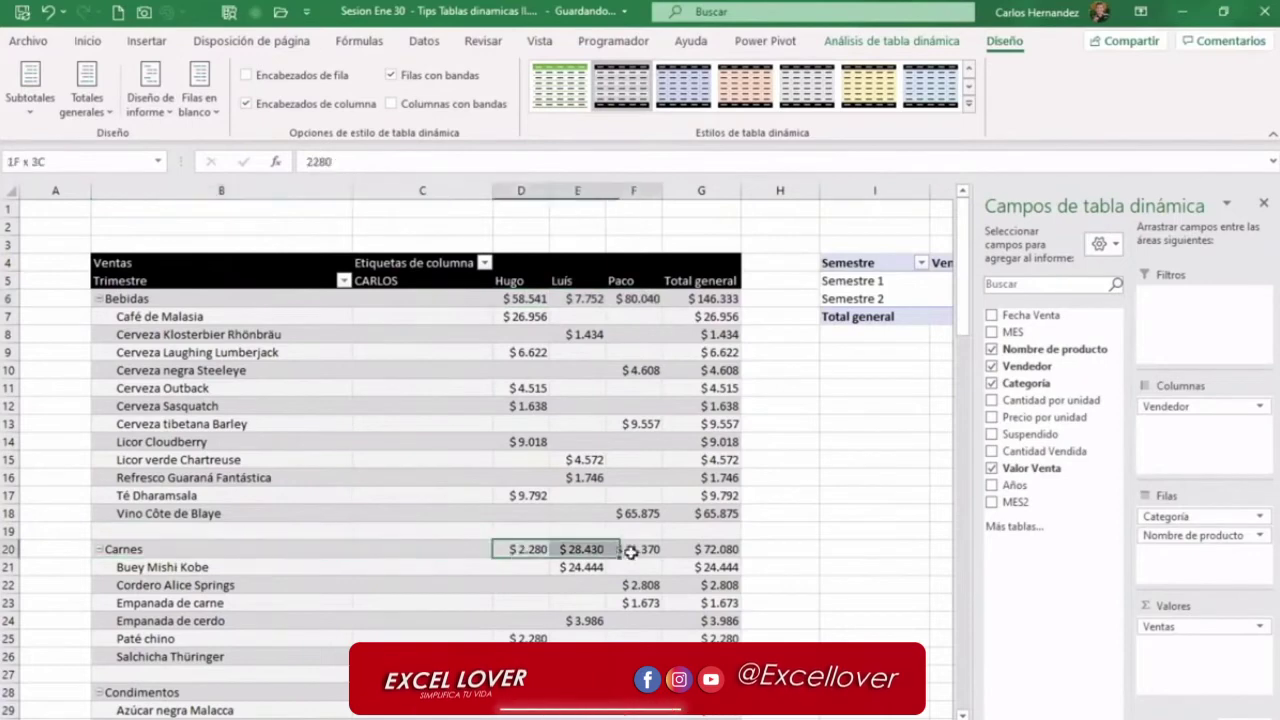
Place category subtotals such as Total Bebidas at the bottom of each group, toggling them off and back on.
left_click(38, 108)
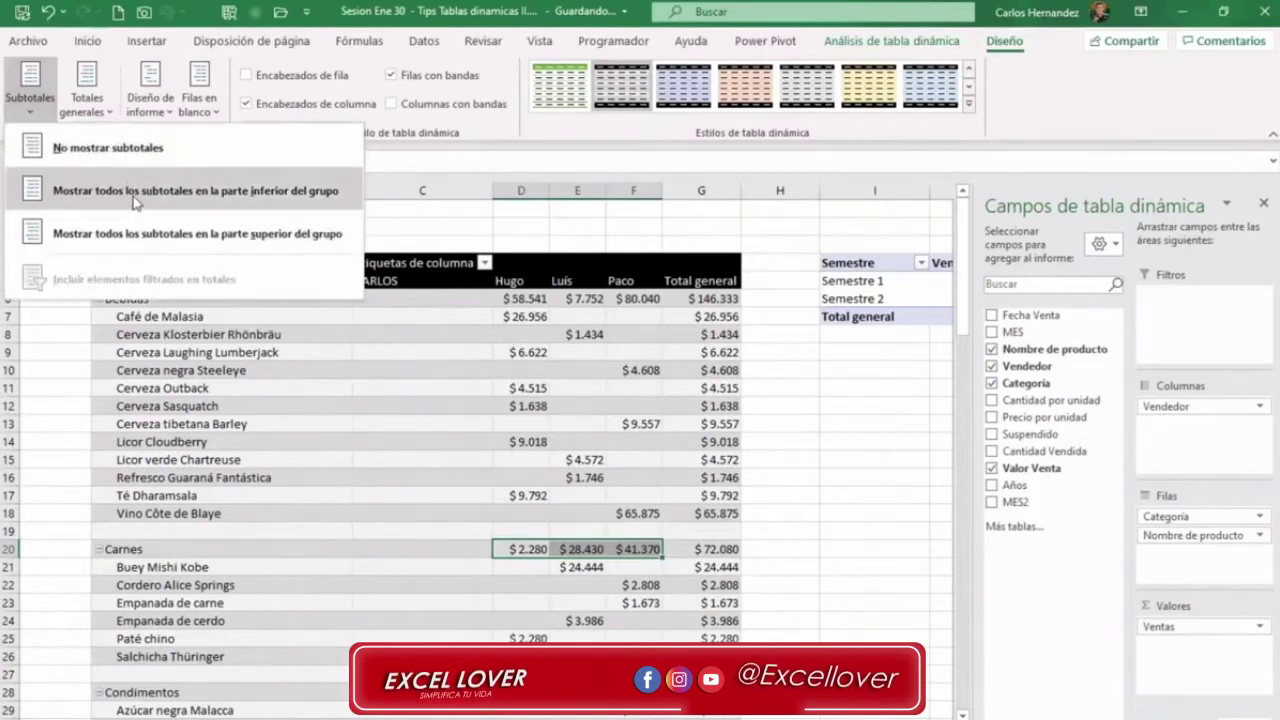
left_click(136, 200)
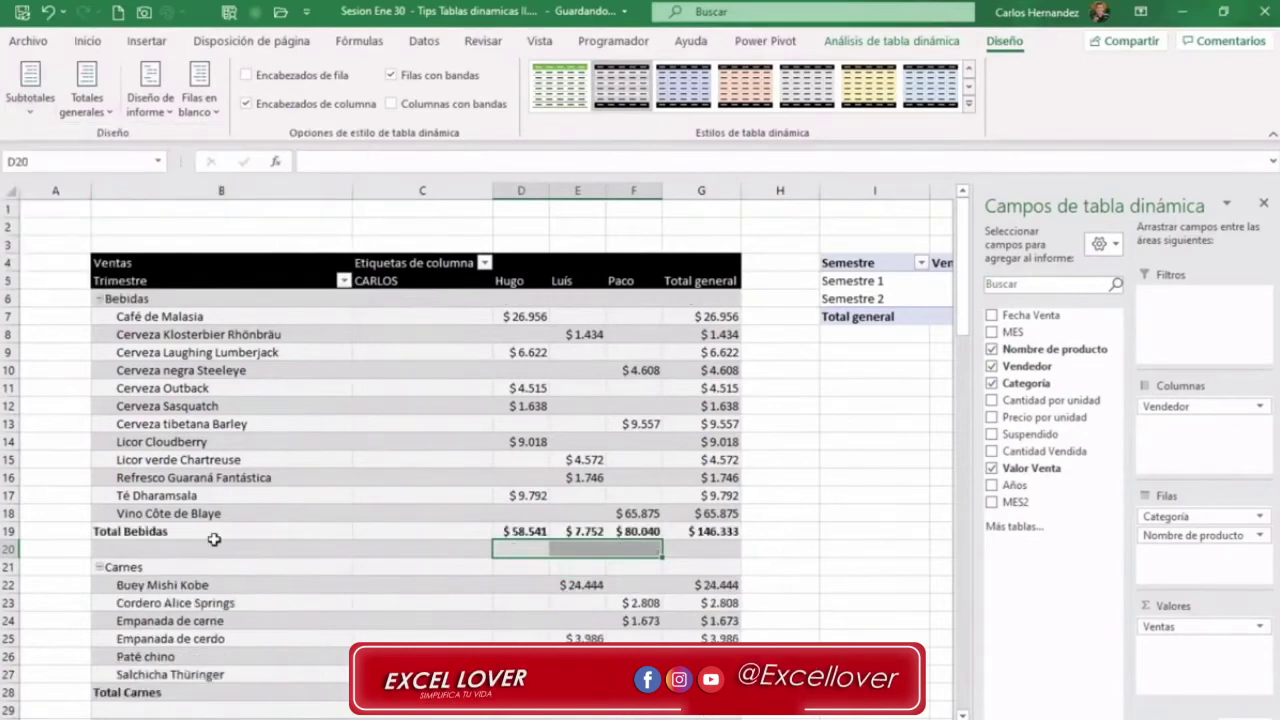
left_click_drag(214, 539, 678, 524)
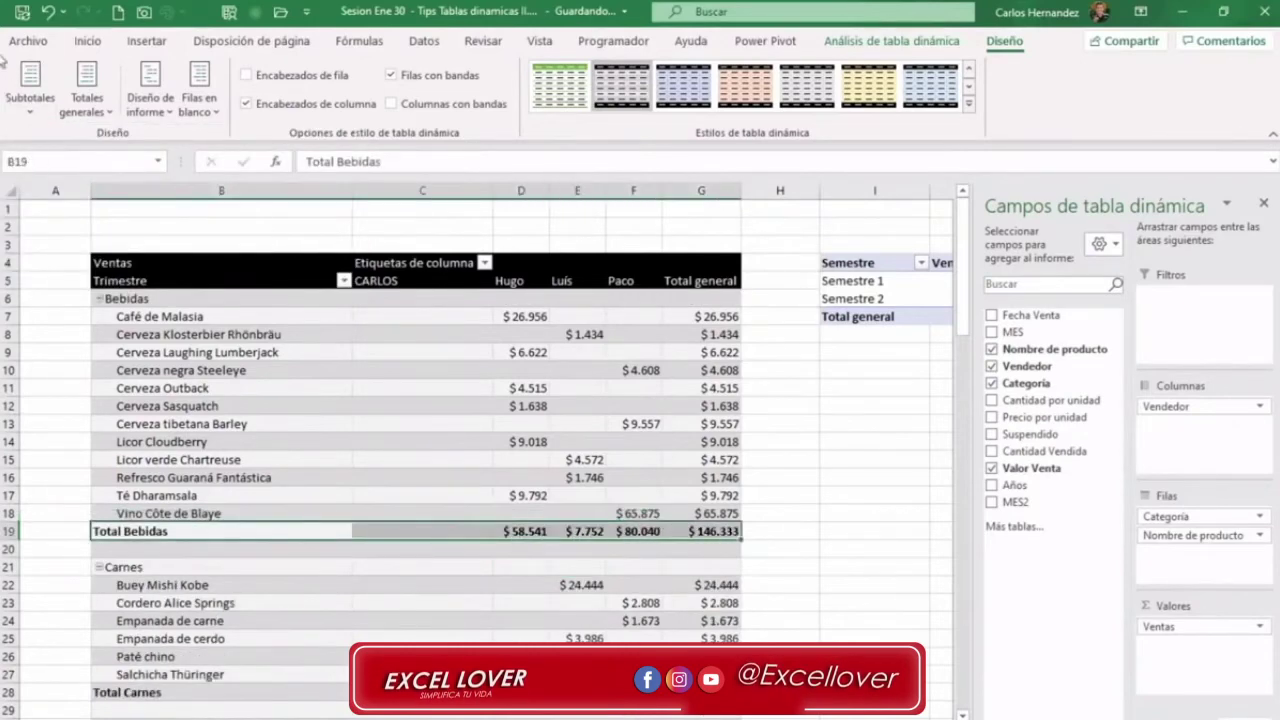
left_click(48, 114)
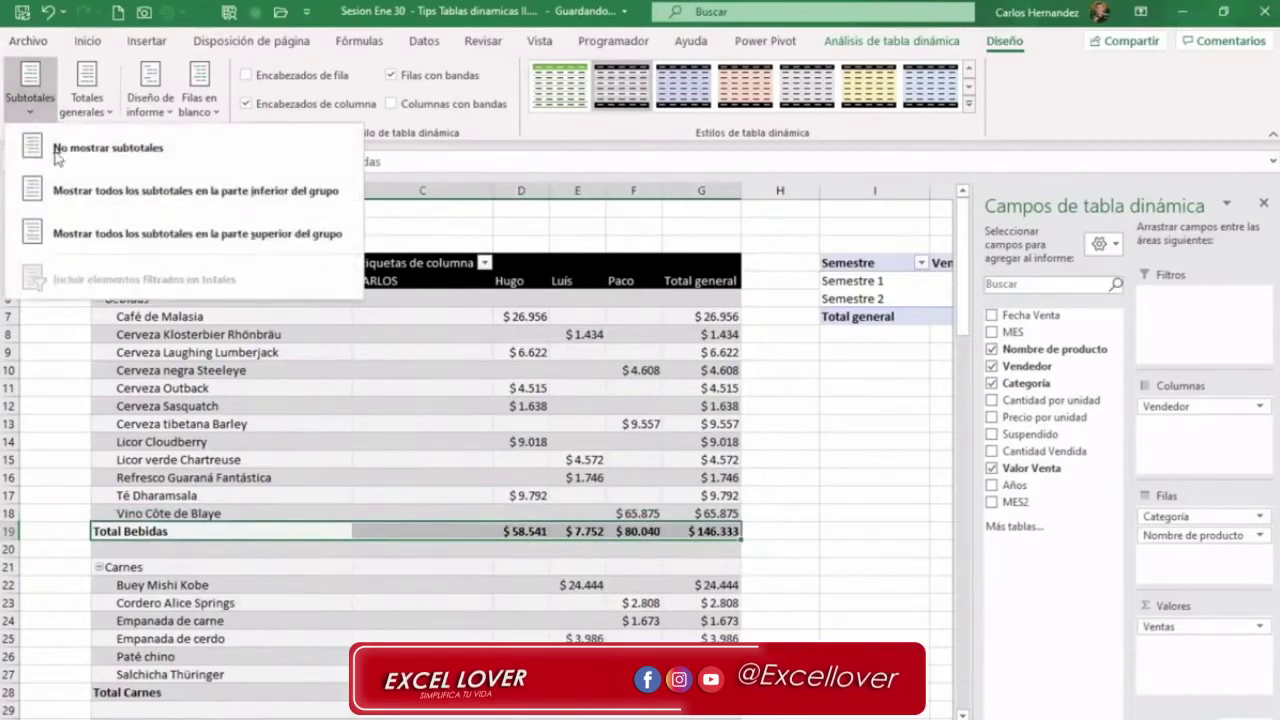
left_click(140, 160)
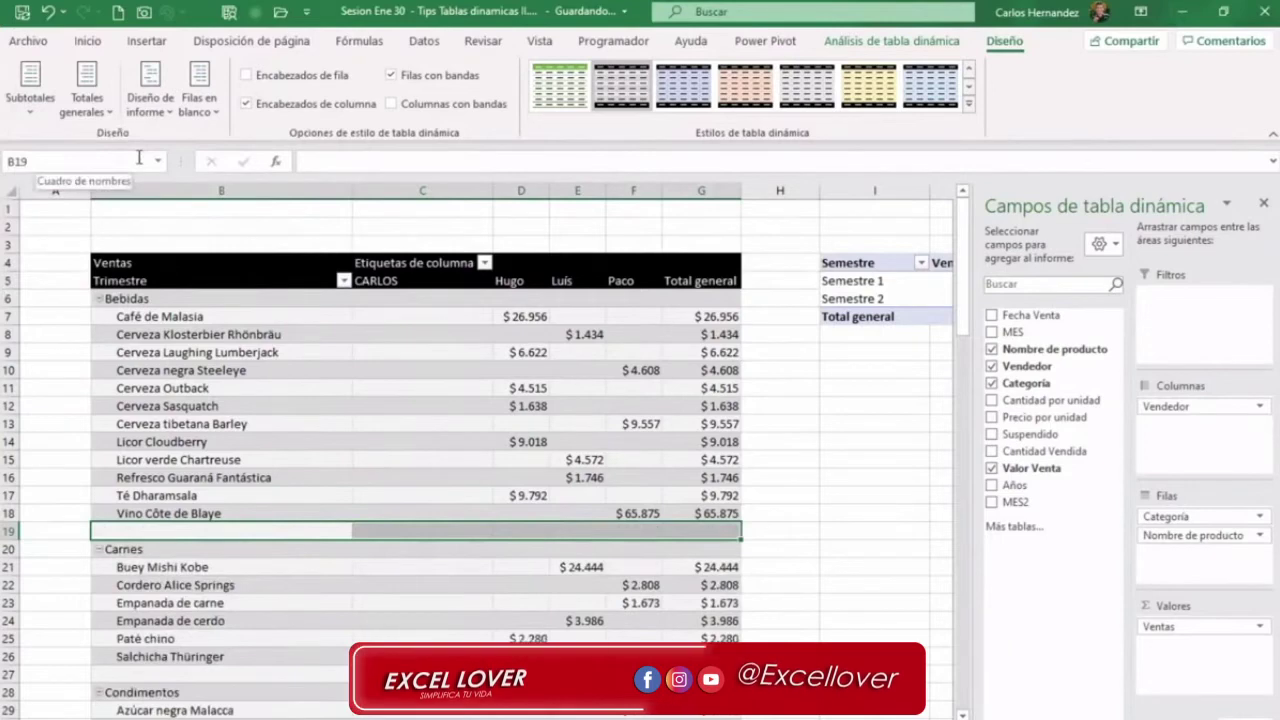
left_click(30, 98)
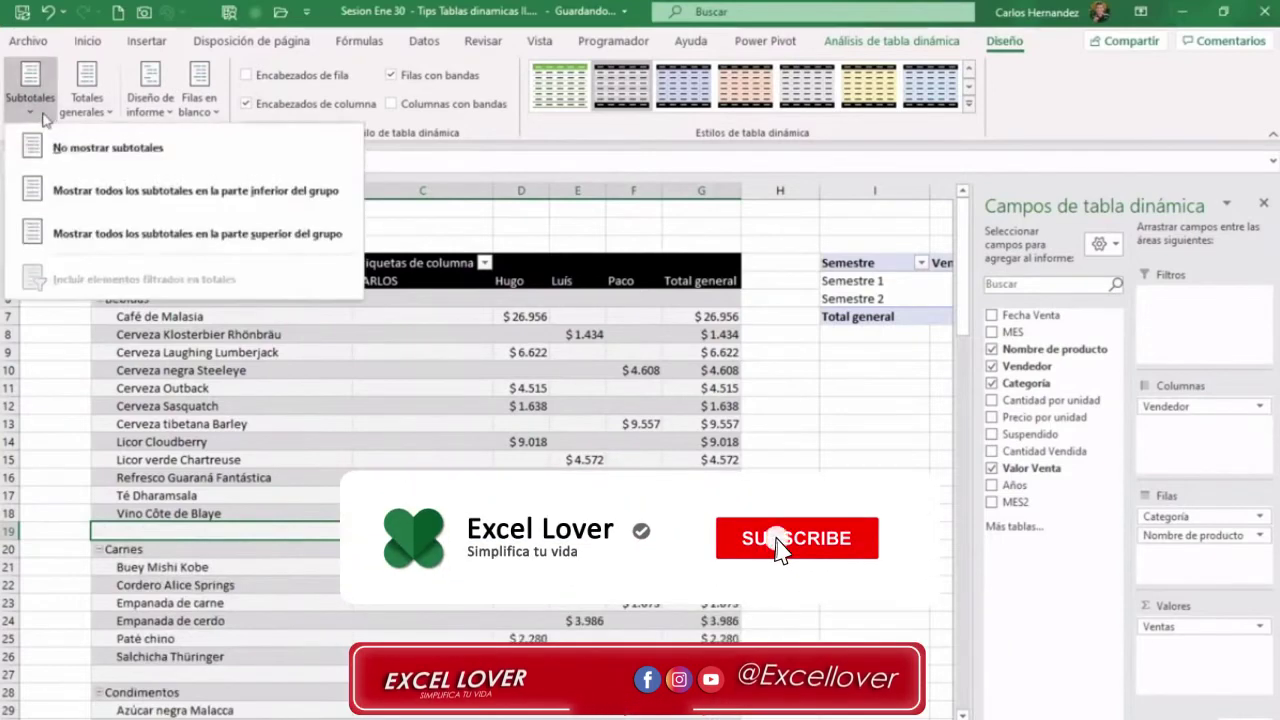
left_click(130, 195)
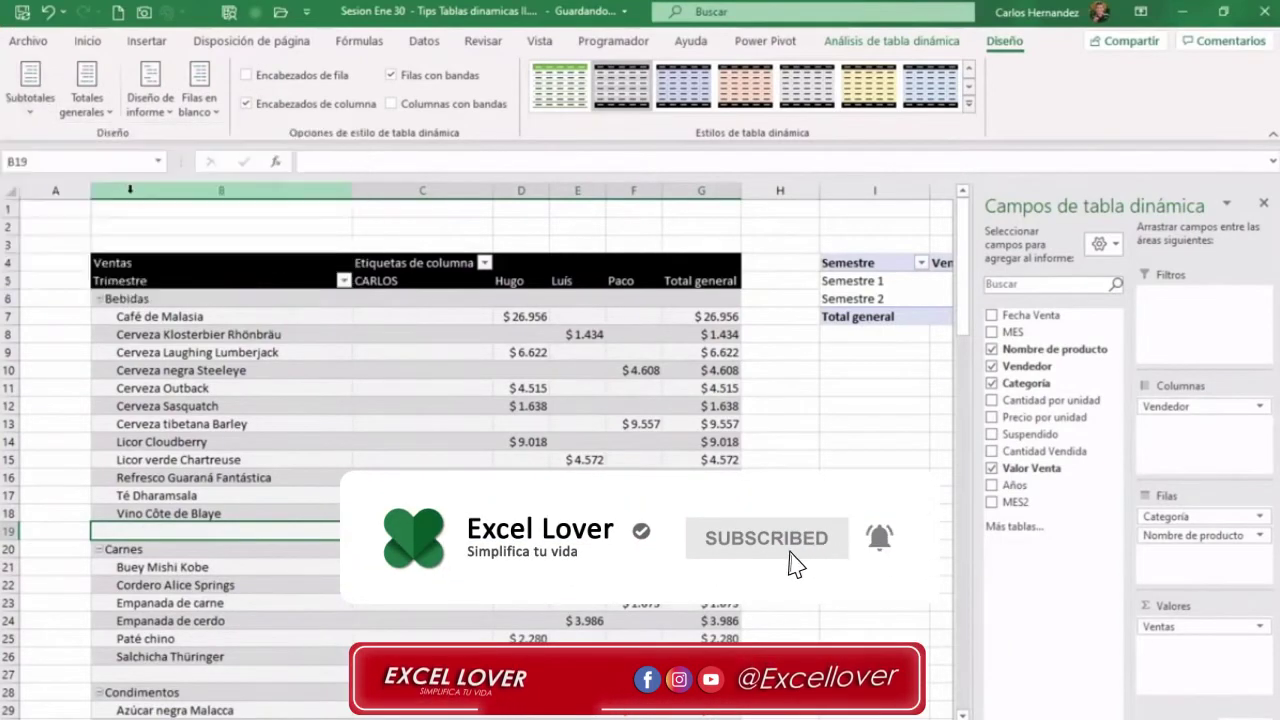
left_click(105, 114)
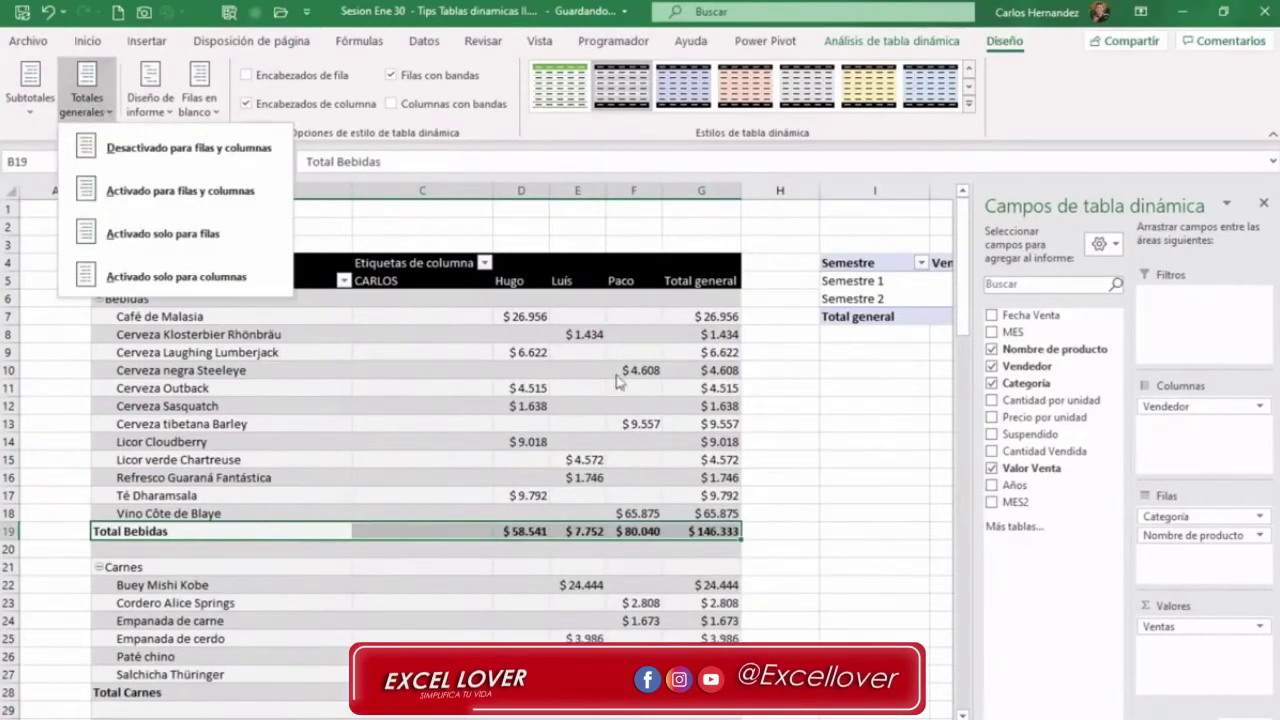
left_click(711, 213)
left_click(710, 191)
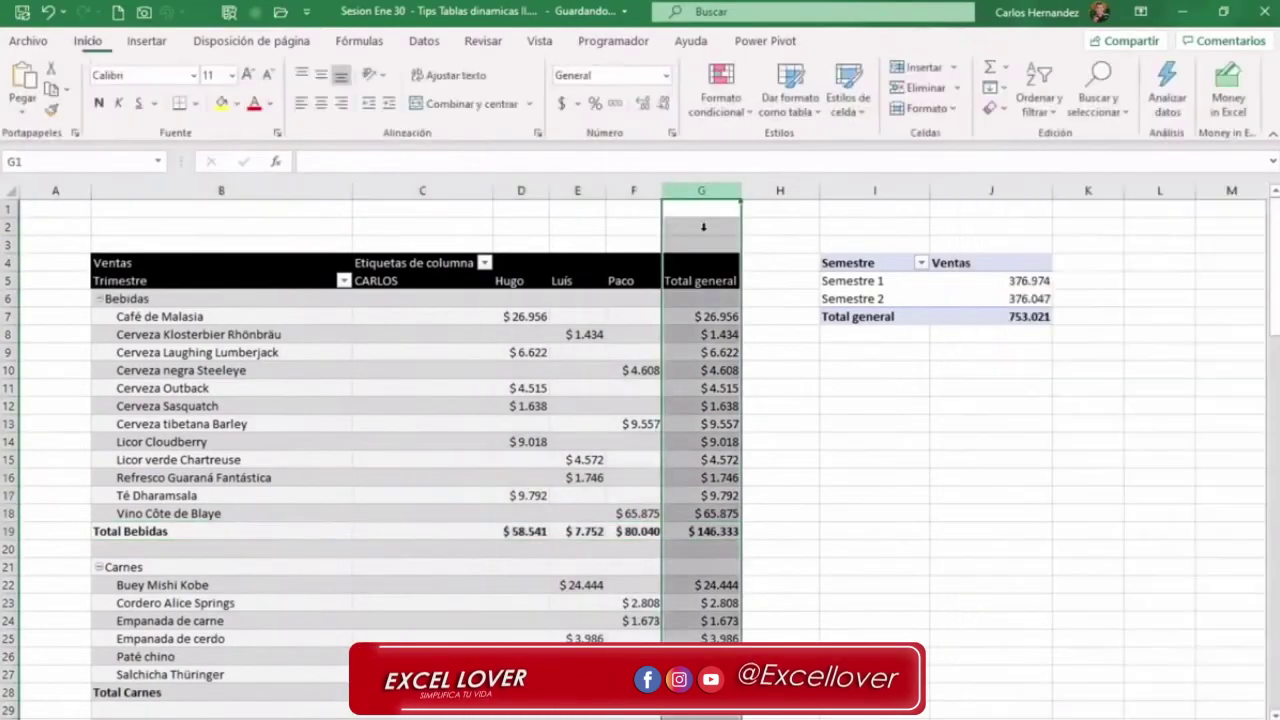
scroll(677, 350, "down", 5)
scroll(677, 346, "down", 6)
scroll(677, 346, "down", 6)
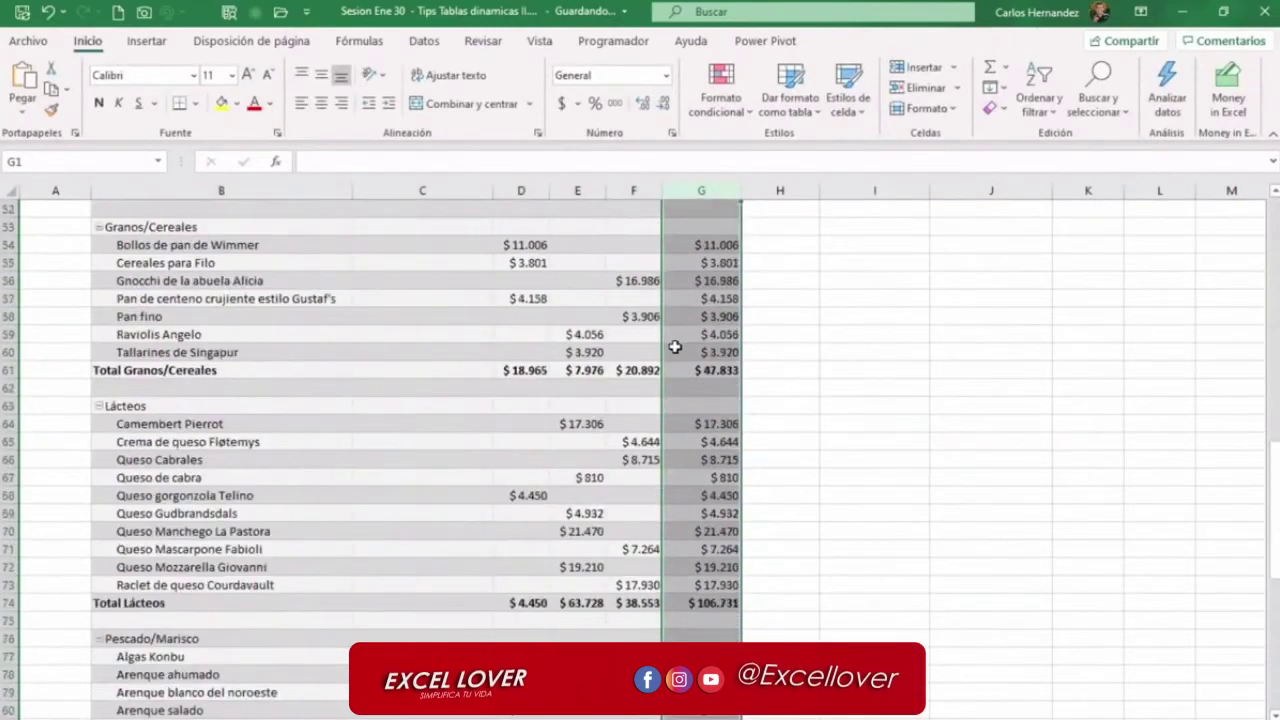
scroll(675, 343, "down", 15)
scroll(675, 343, "down", 8)
scroll(669, 347, "up", 8)
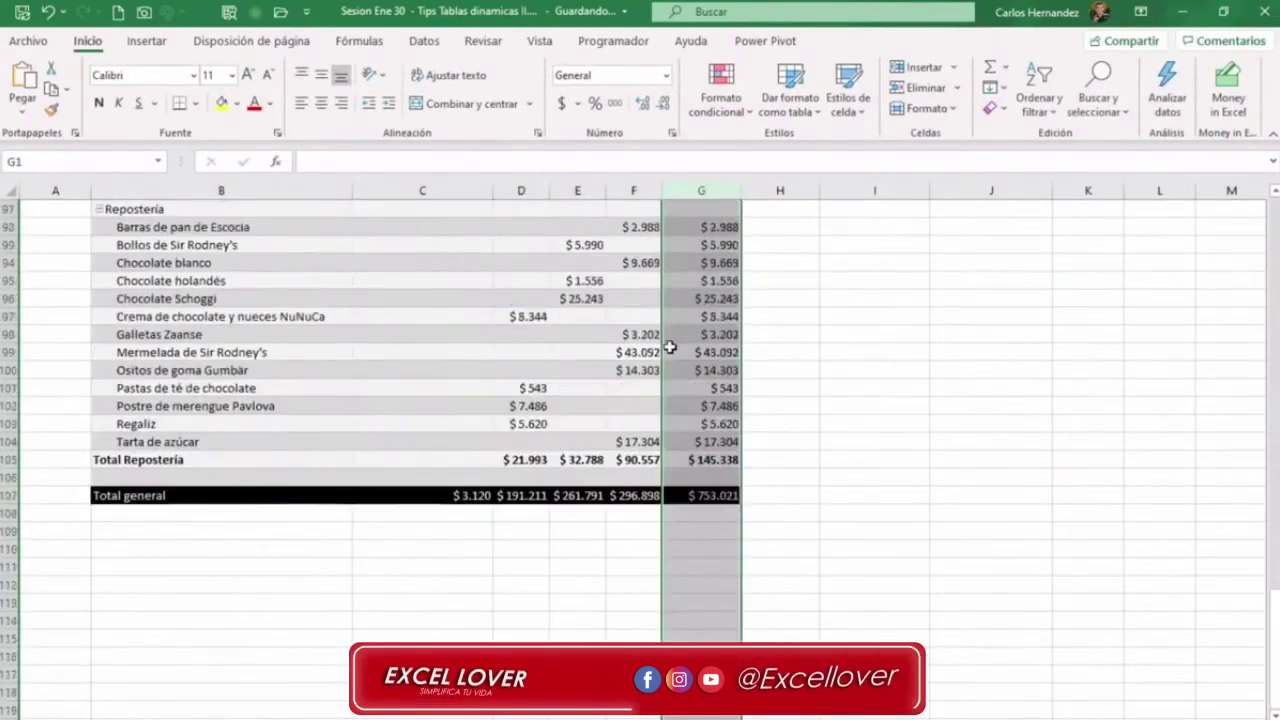
left_click(13, 494)
scroll(251, 451, "up", 7)
scroll(250, 440, "up", 14)
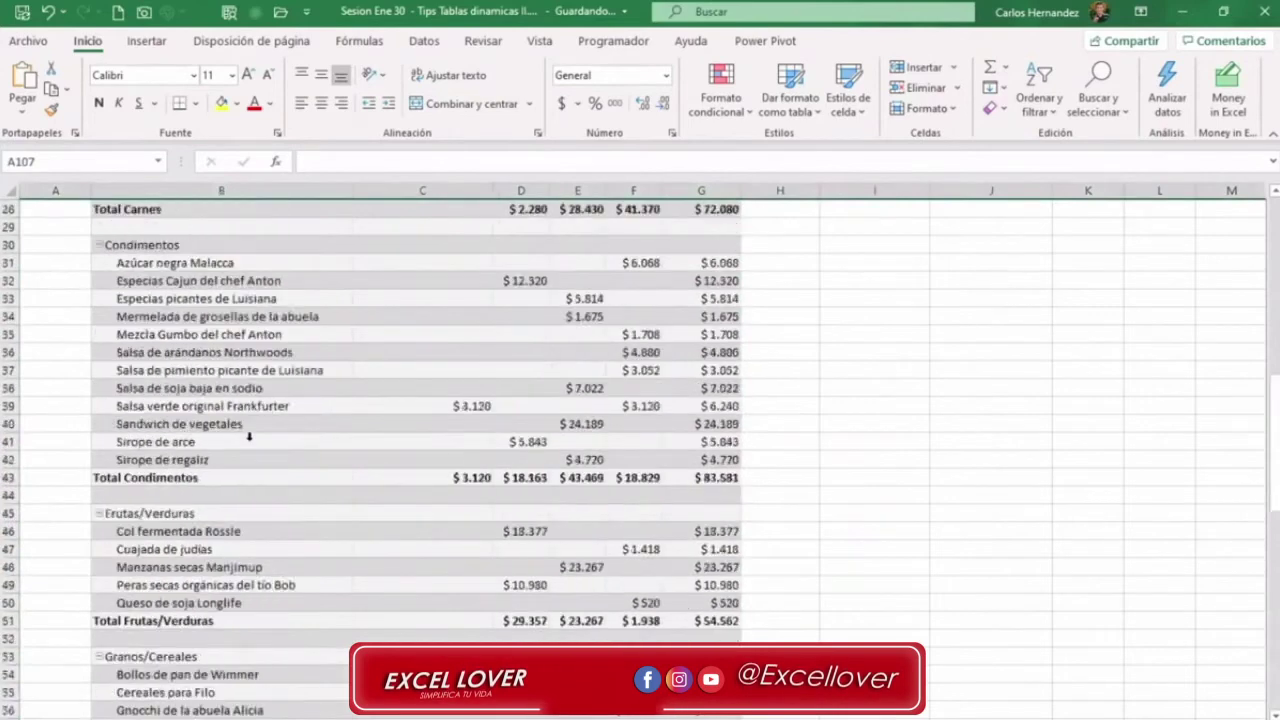
scroll(250, 437, "up", 9)
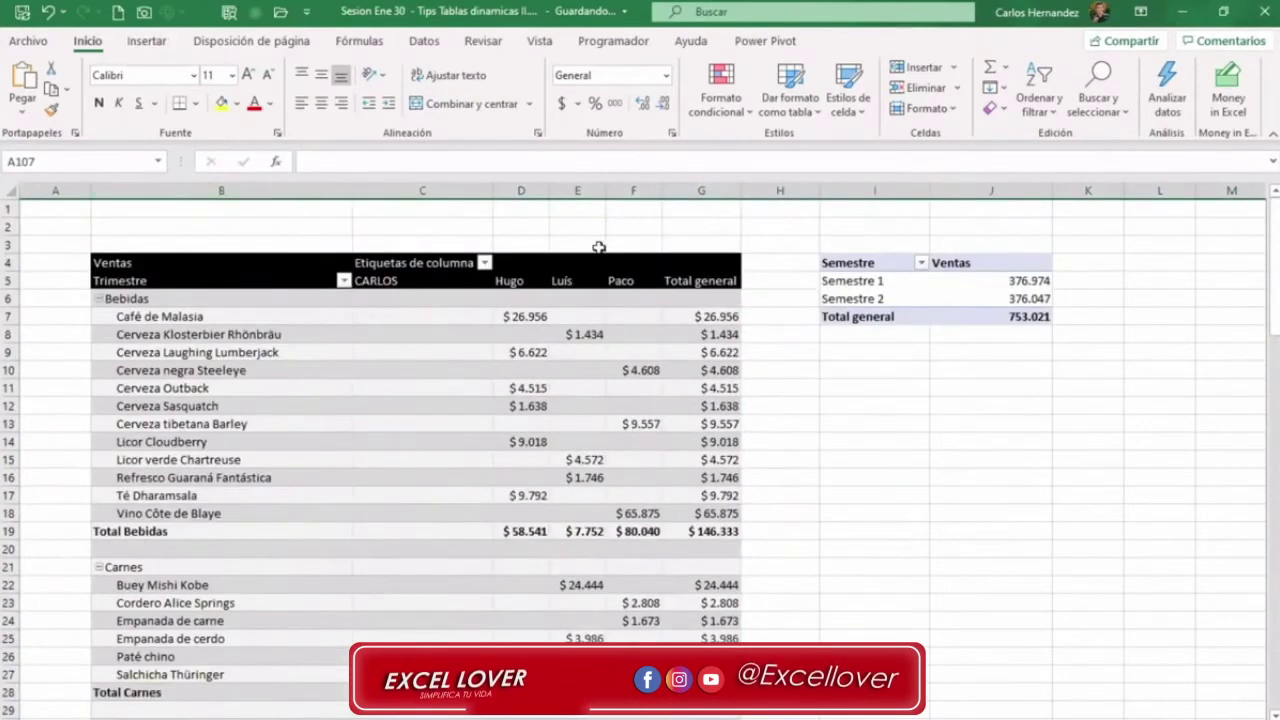
Turn off grand totals for both rows and columns, after first trying rows only.
left_click(640, 388)
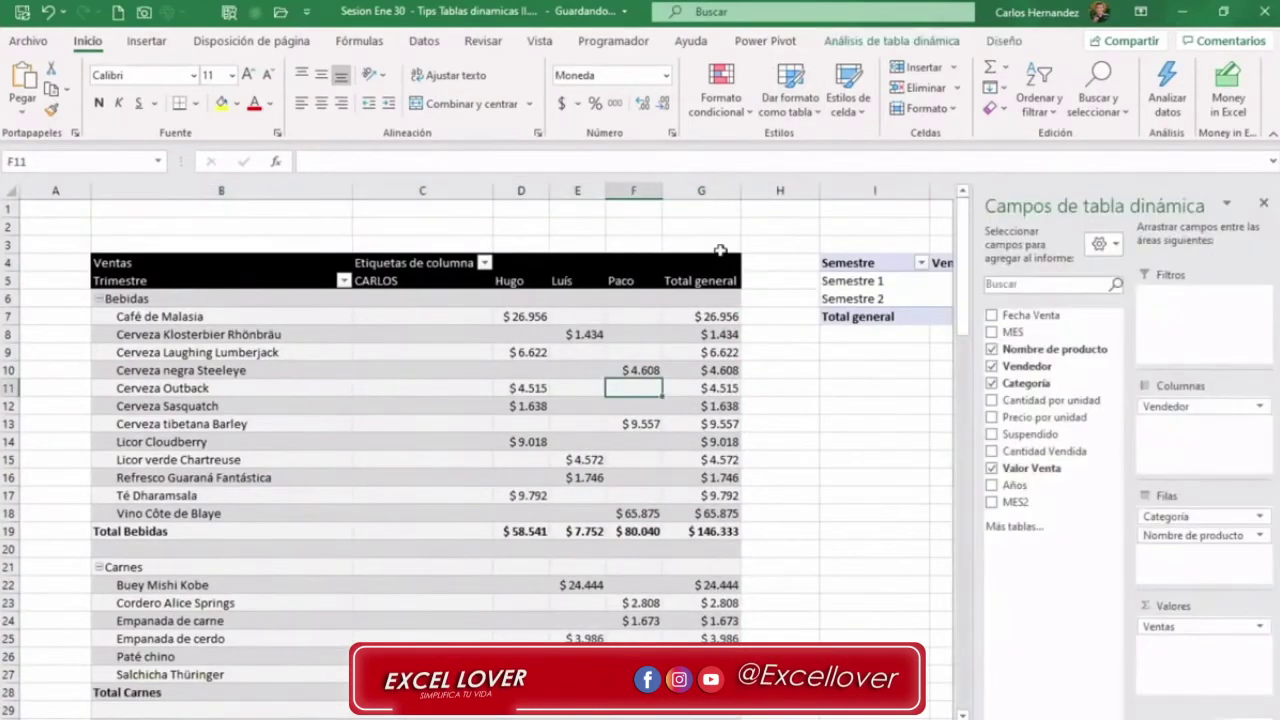
left_click(1004, 41)
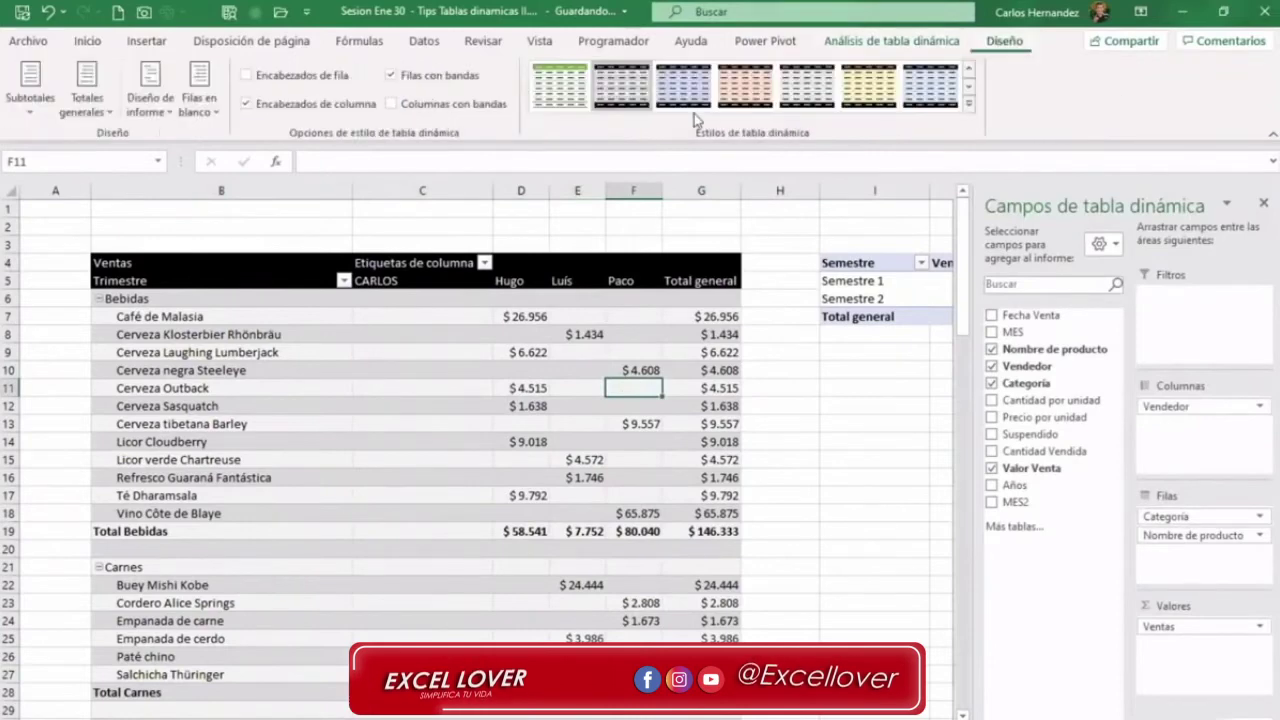
left_click(105, 113)
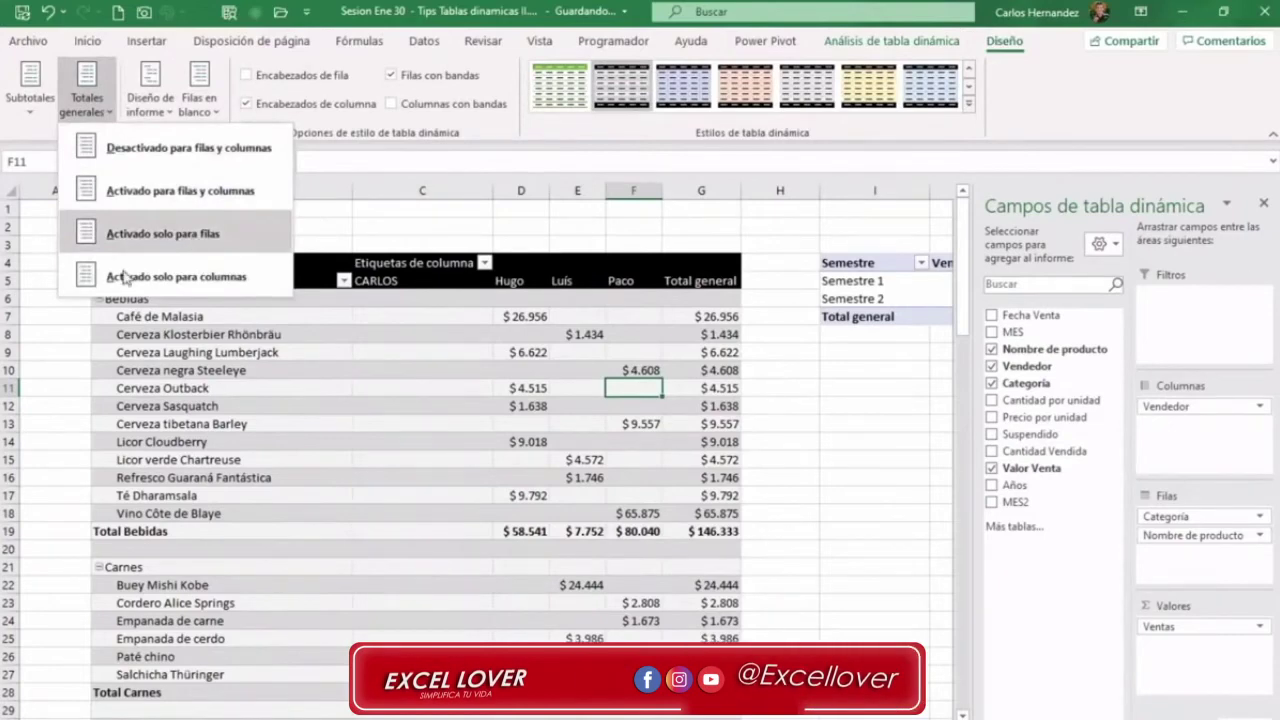
left_click(164, 236)
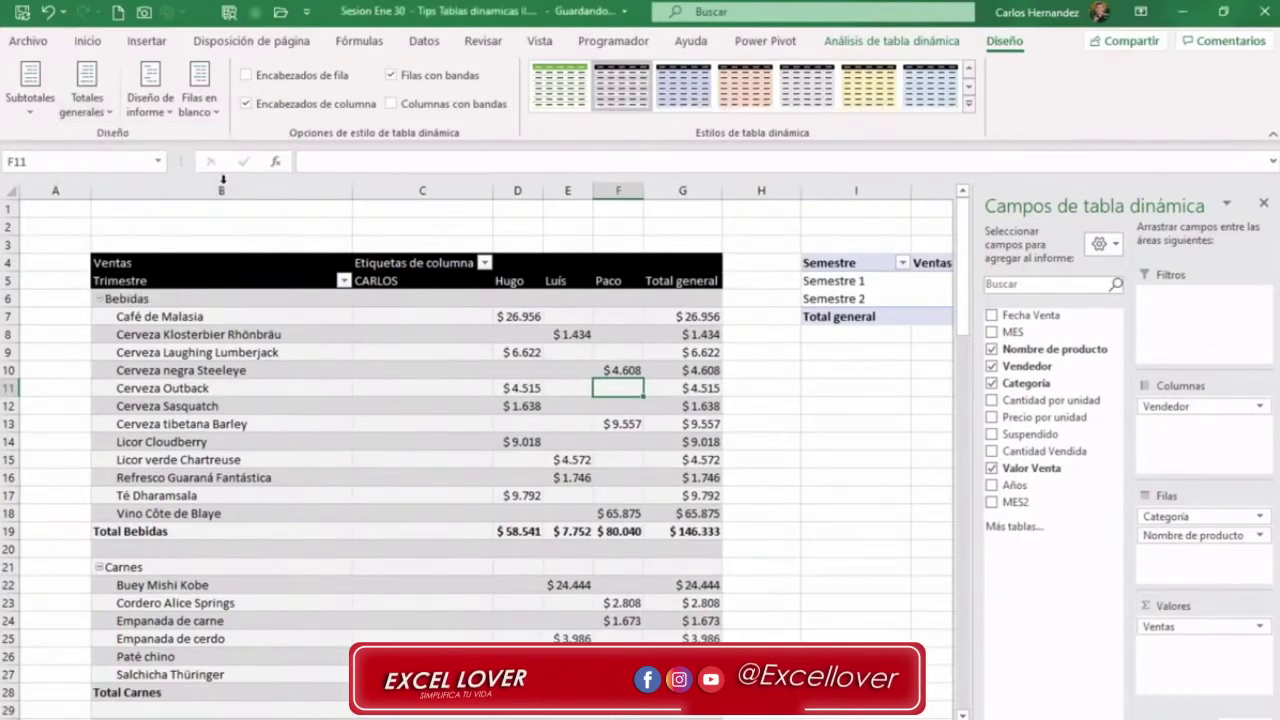
left_click(87, 105)
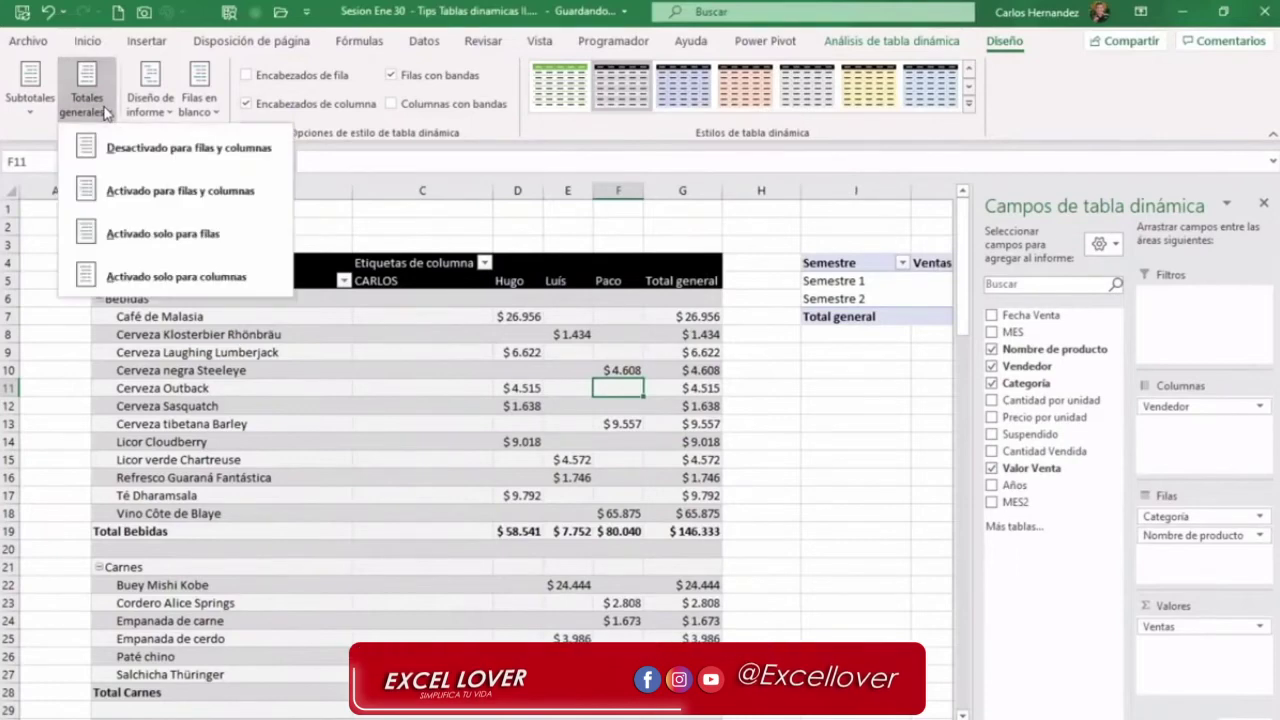
left_click(207, 152)
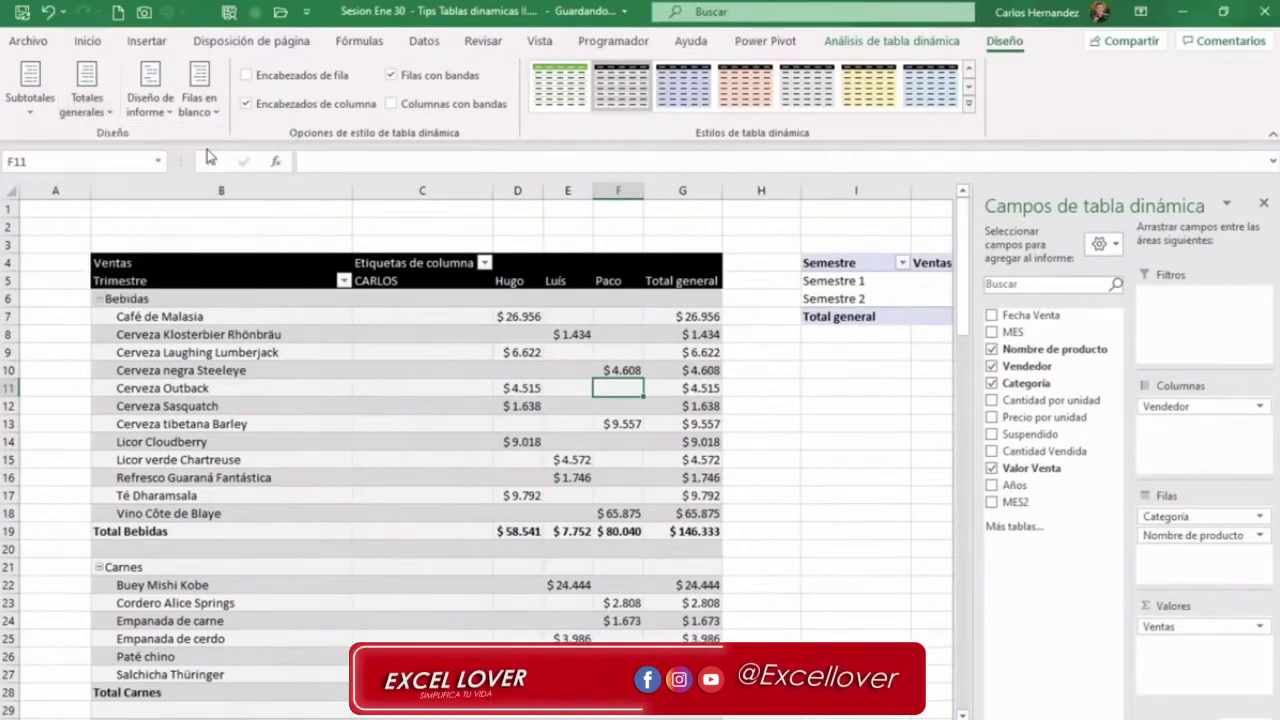
Select the Cerveza Outback label and scroll through the table to check it ends at Total Repostería.
left_click(348, 394)
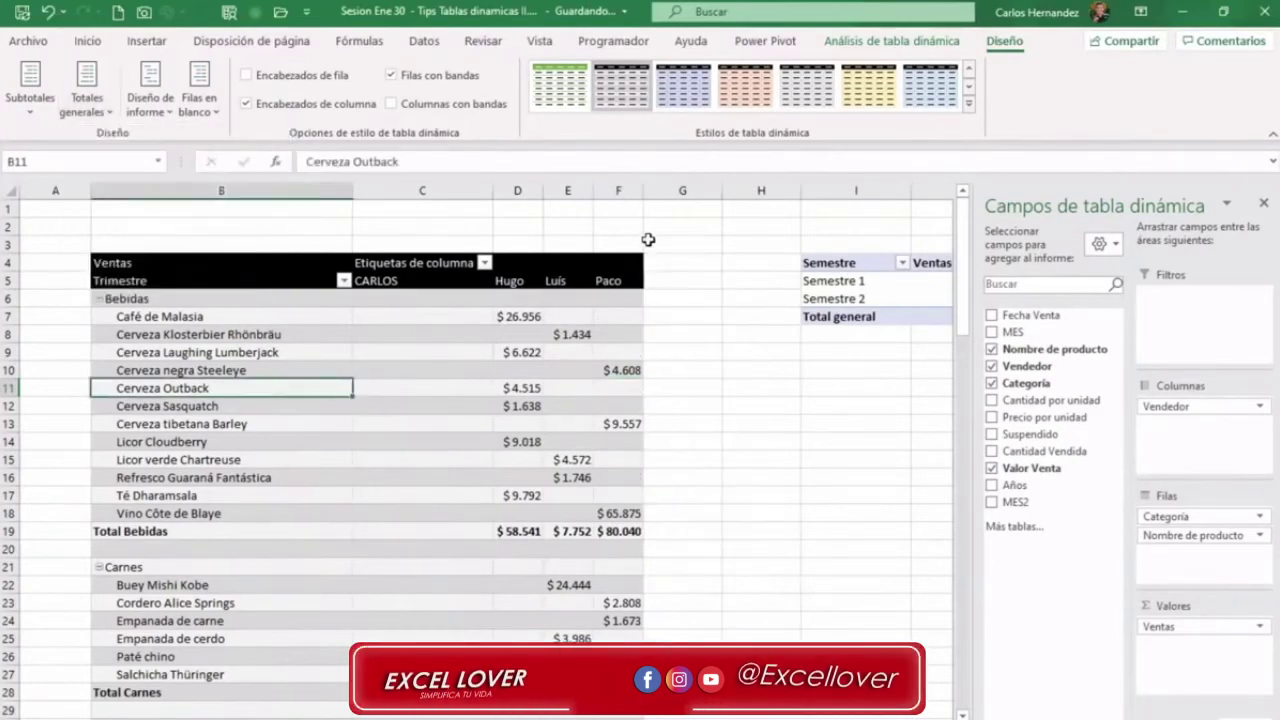
scroll(428, 420, "down", 1)
scroll(428, 420, "down", 12)
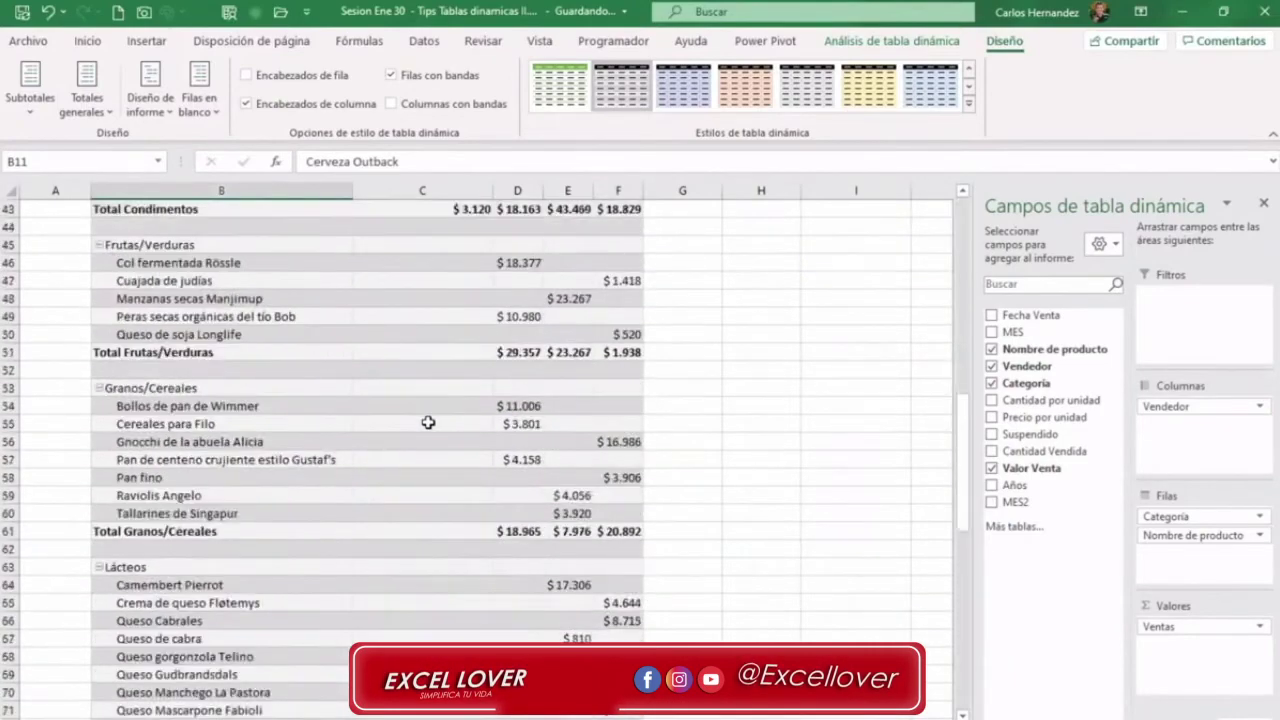
scroll(428, 420, "down", 10)
scroll(428, 422, "down", 14)
scroll(428, 422, "up", 6)
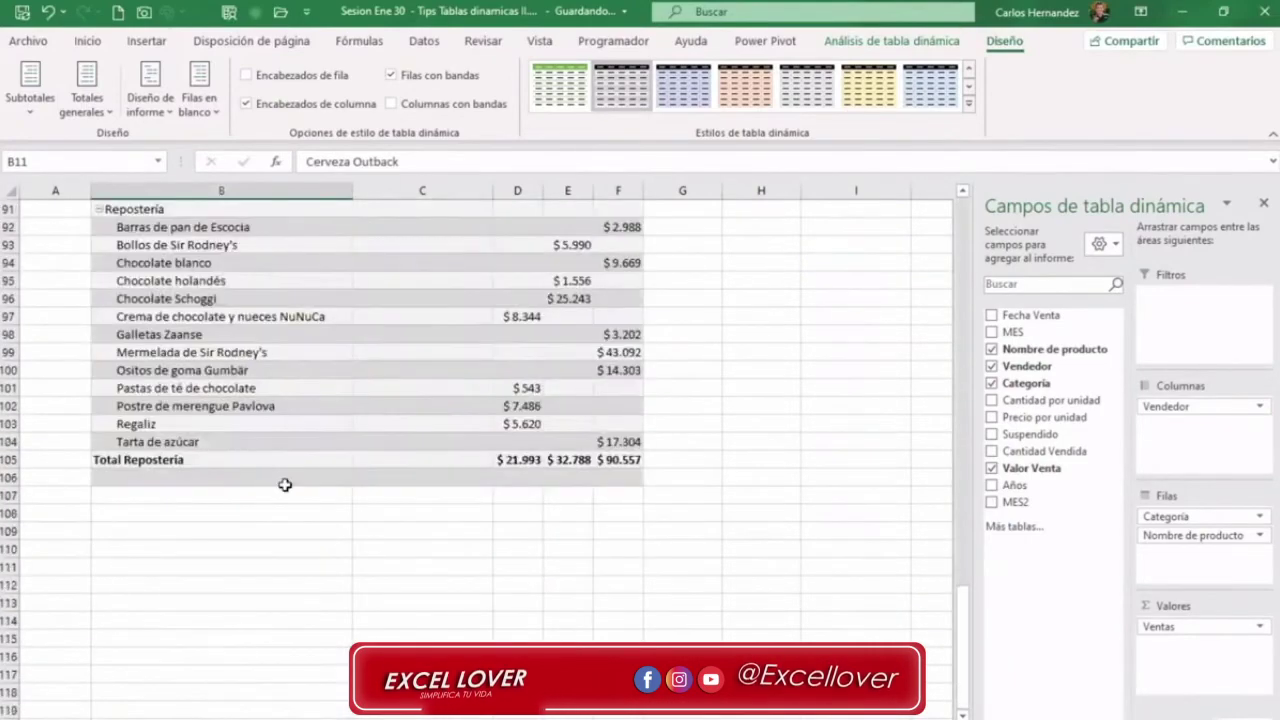
scroll(285, 485, "up", 8)
scroll(285, 485, "up", 11)
scroll(285, 485, "up", 11)
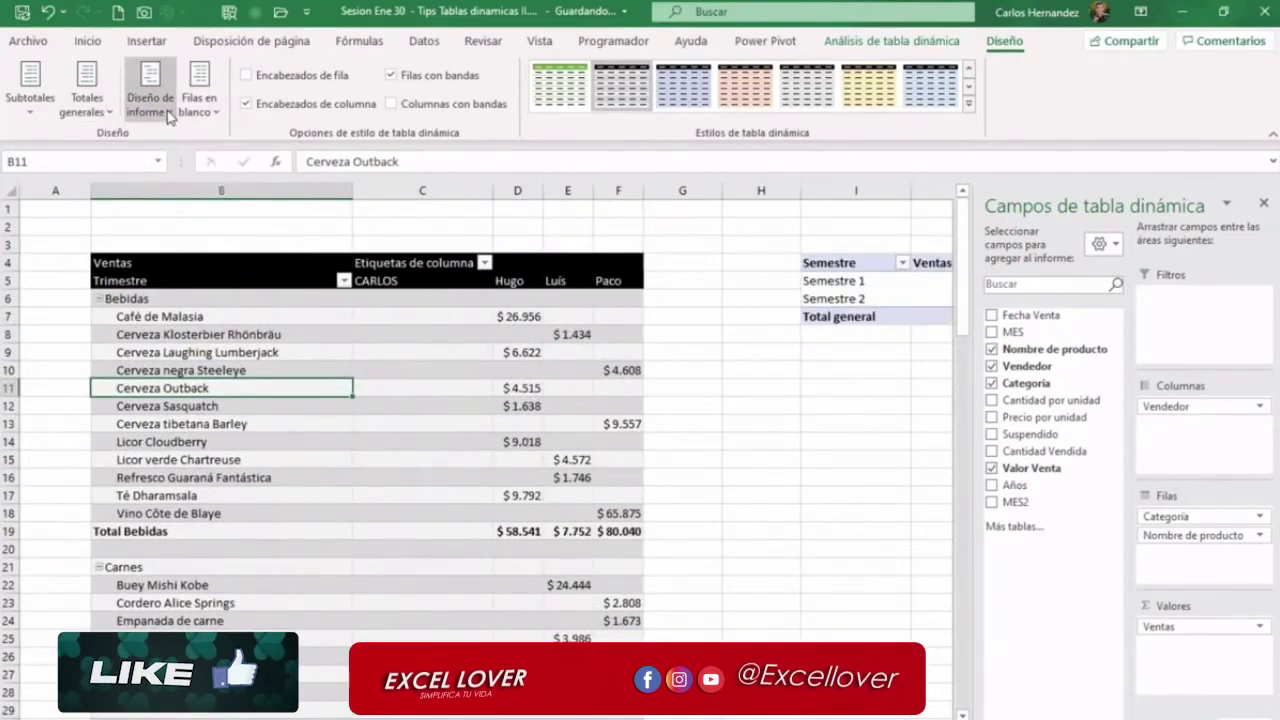
Try the outline report layout, then return the pivot table to compact layout.
left_click(170, 117)
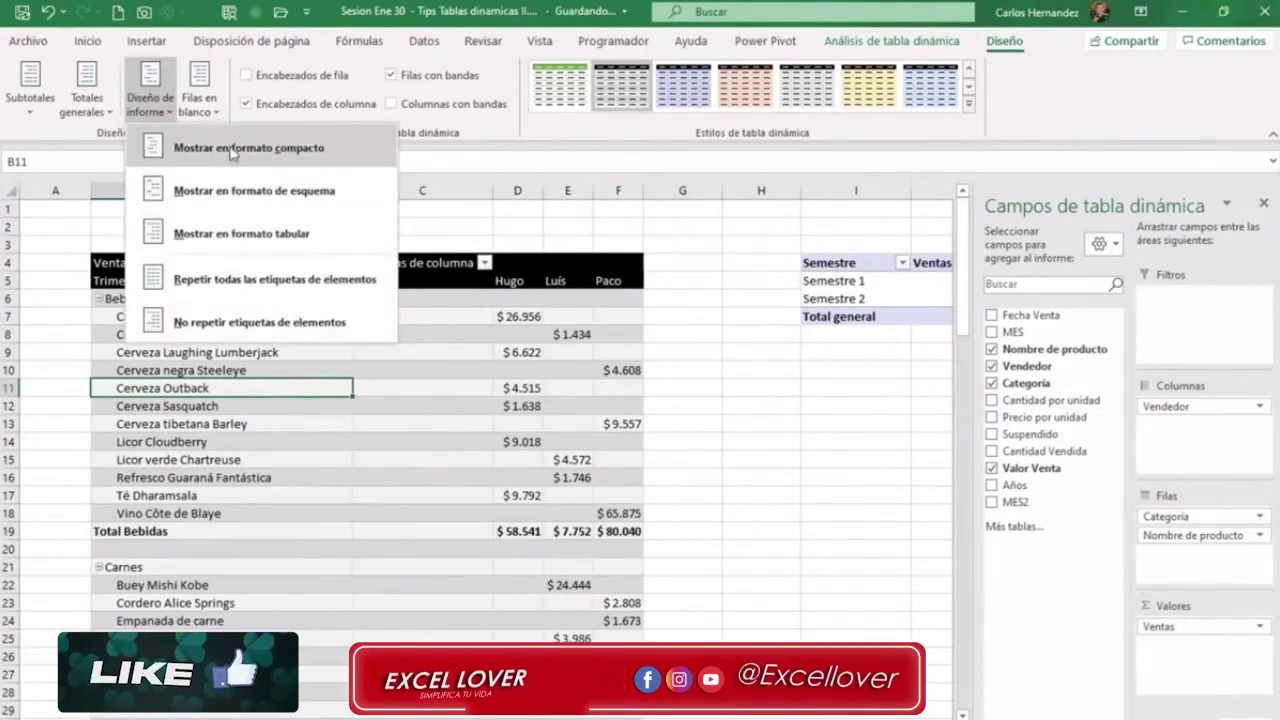
left_click(229, 188)
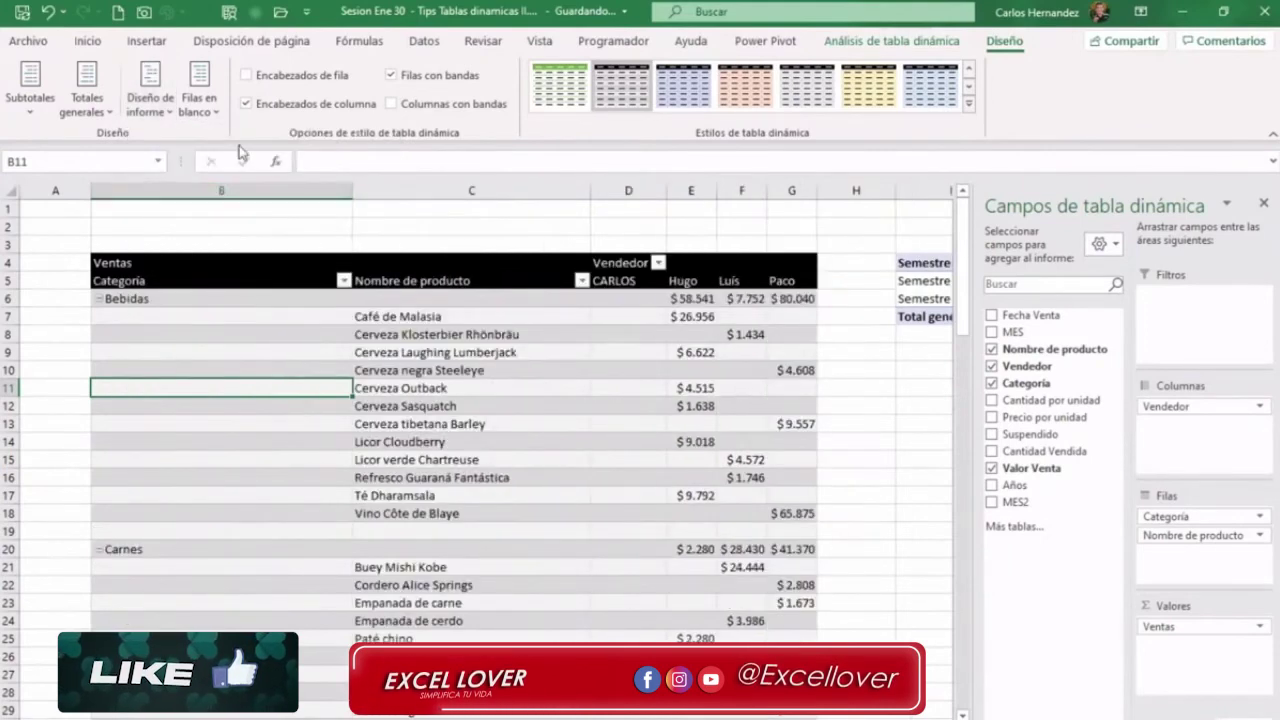
left_click(203, 112)
left_click(175, 118)
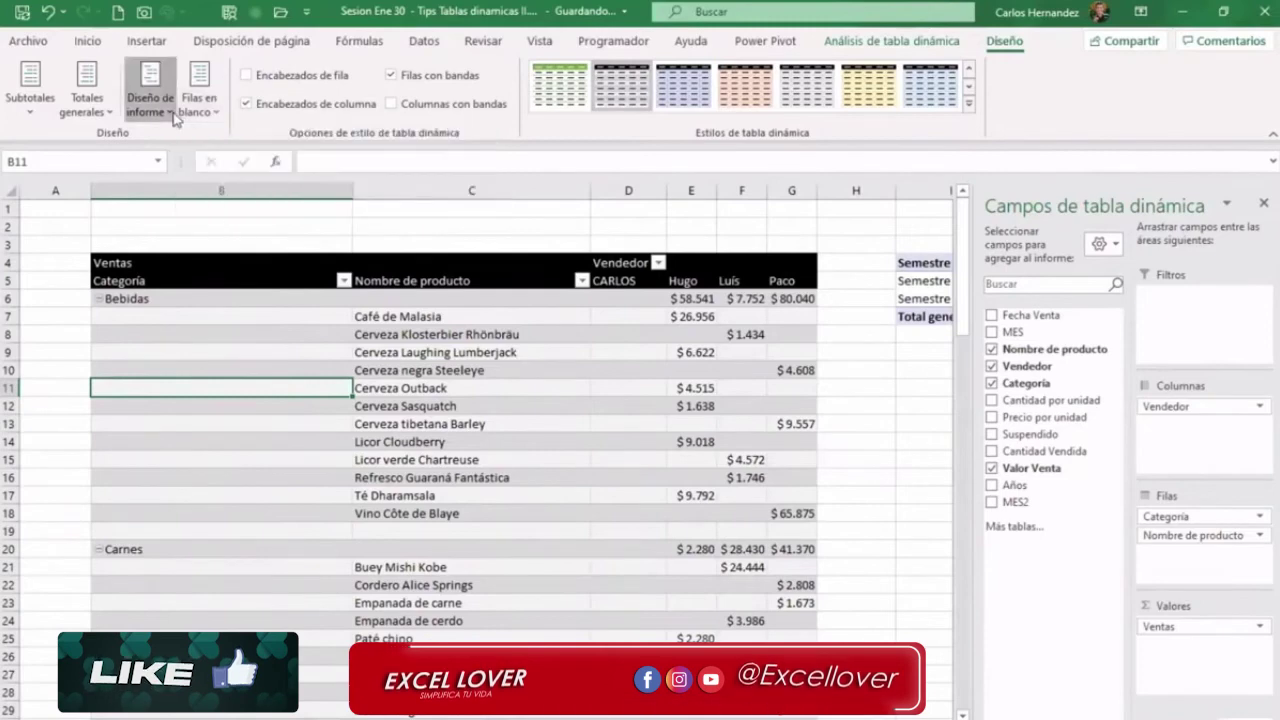
left_click(175, 118)
left_click(180, 143)
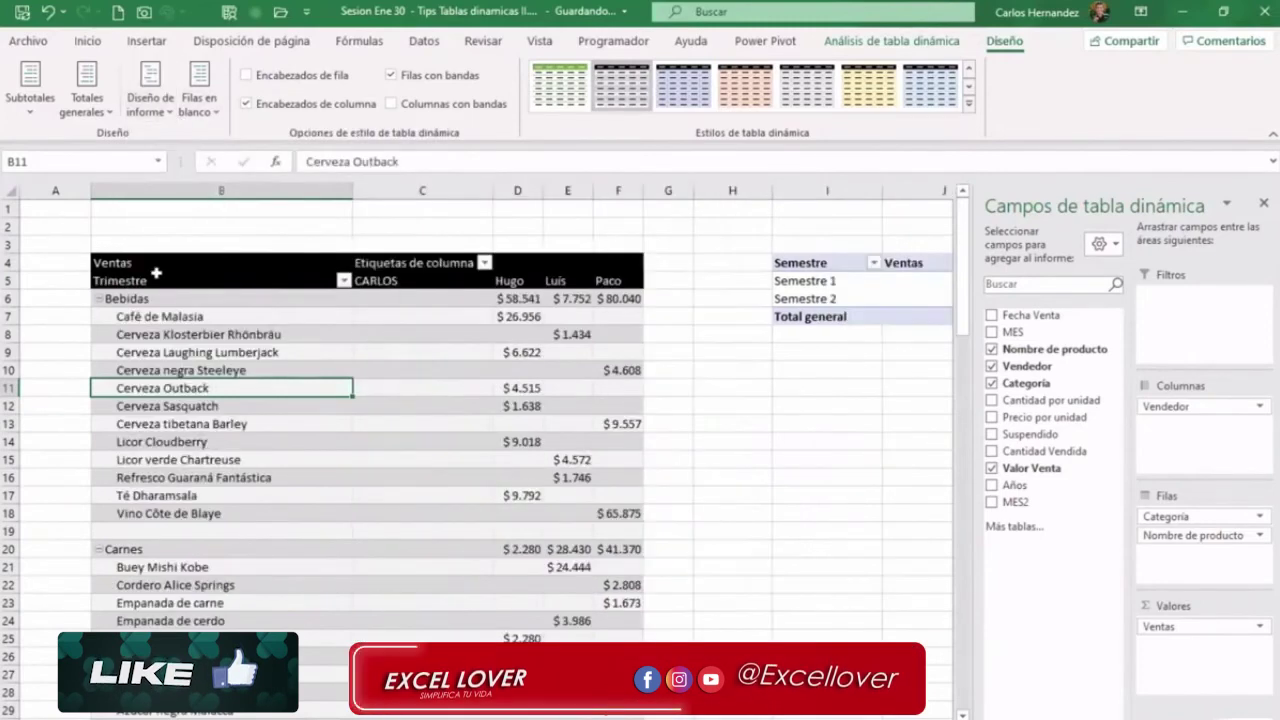
Select the Bebidas category and its product names in B7:B18.
left_click(135, 296)
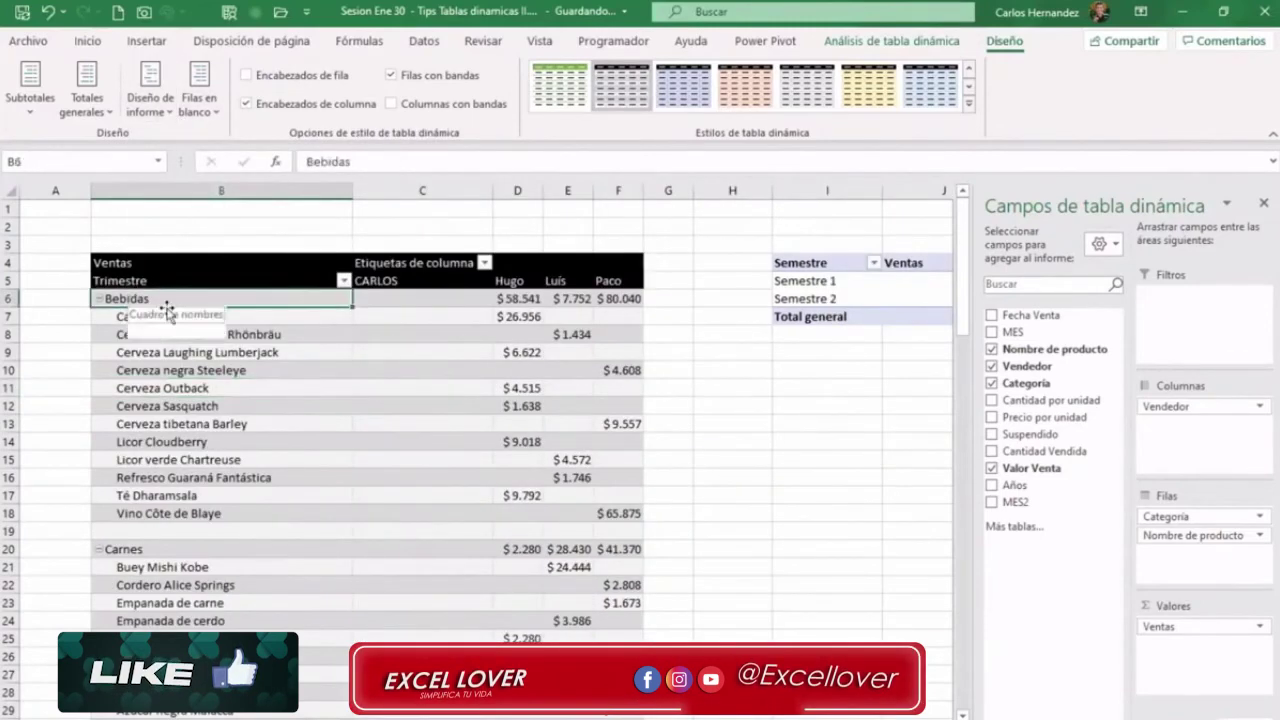
left_click(163, 318)
left_click_drag(176, 460, 188, 512)
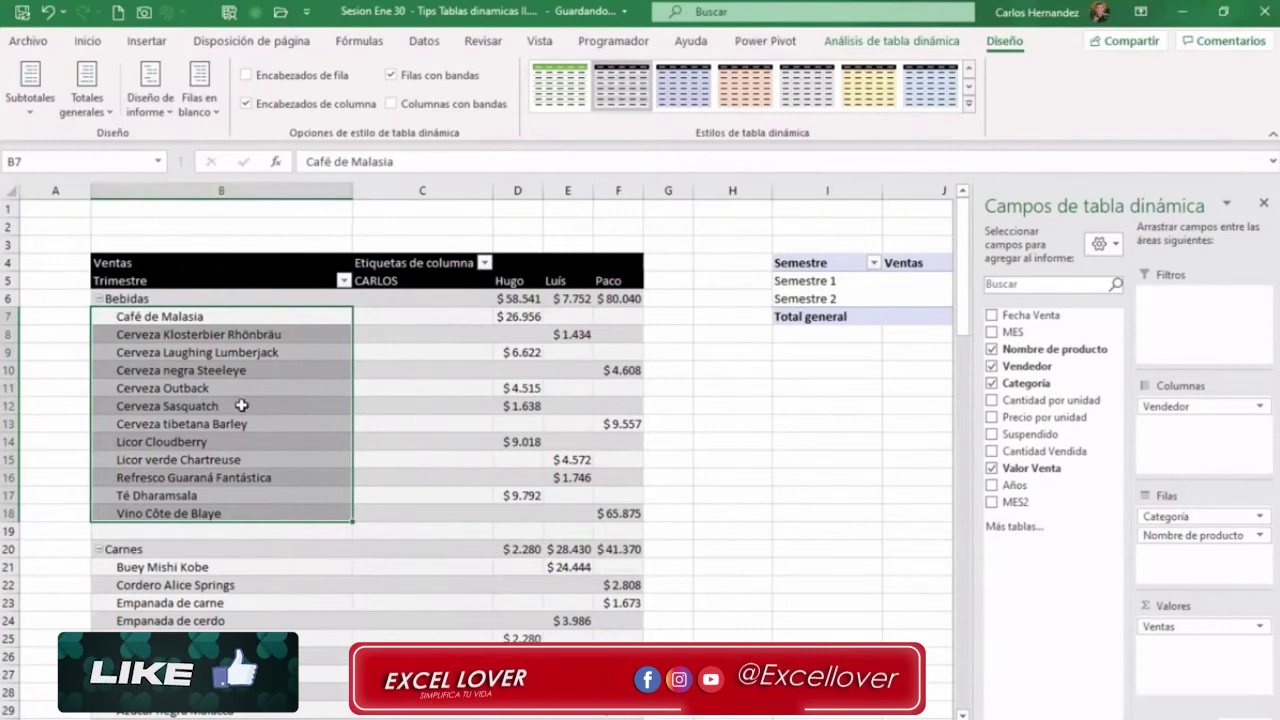
Switch to outline form so Categoría fills column B and Nombre de producto column C.
left_click(155, 300)
left_click_drag(160, 316, 185, 460)
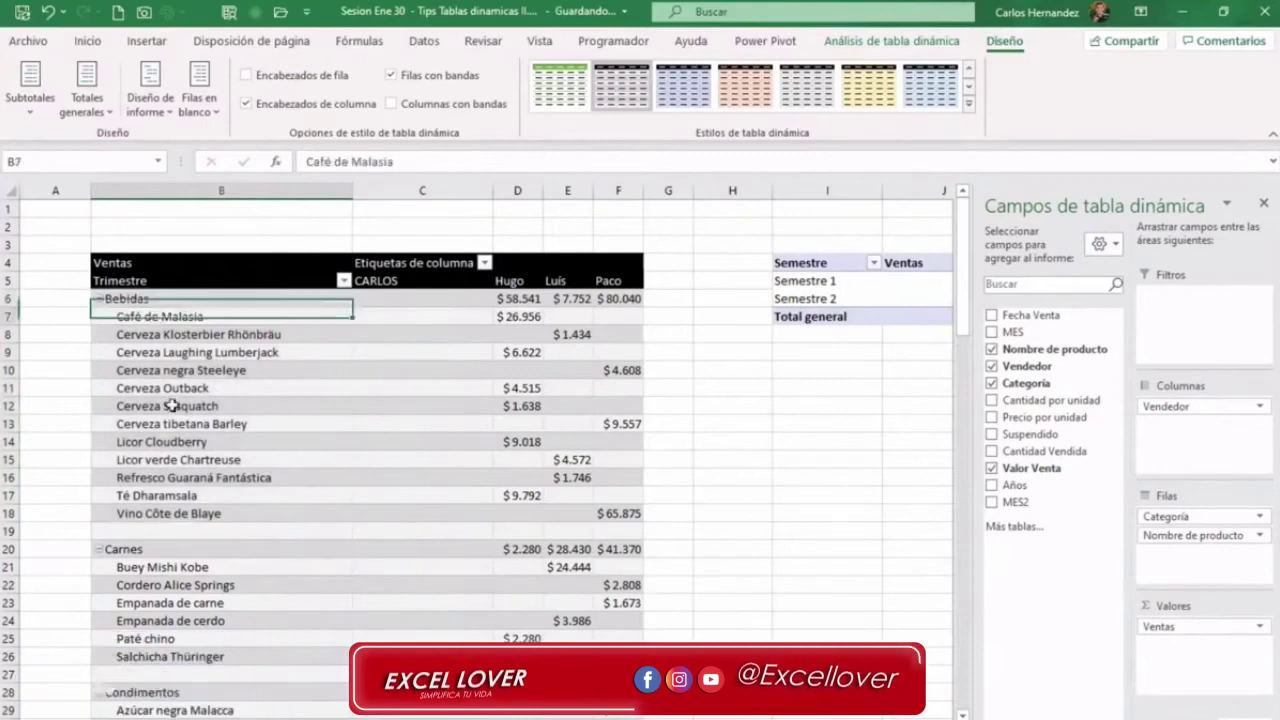
left_click(171, 116)
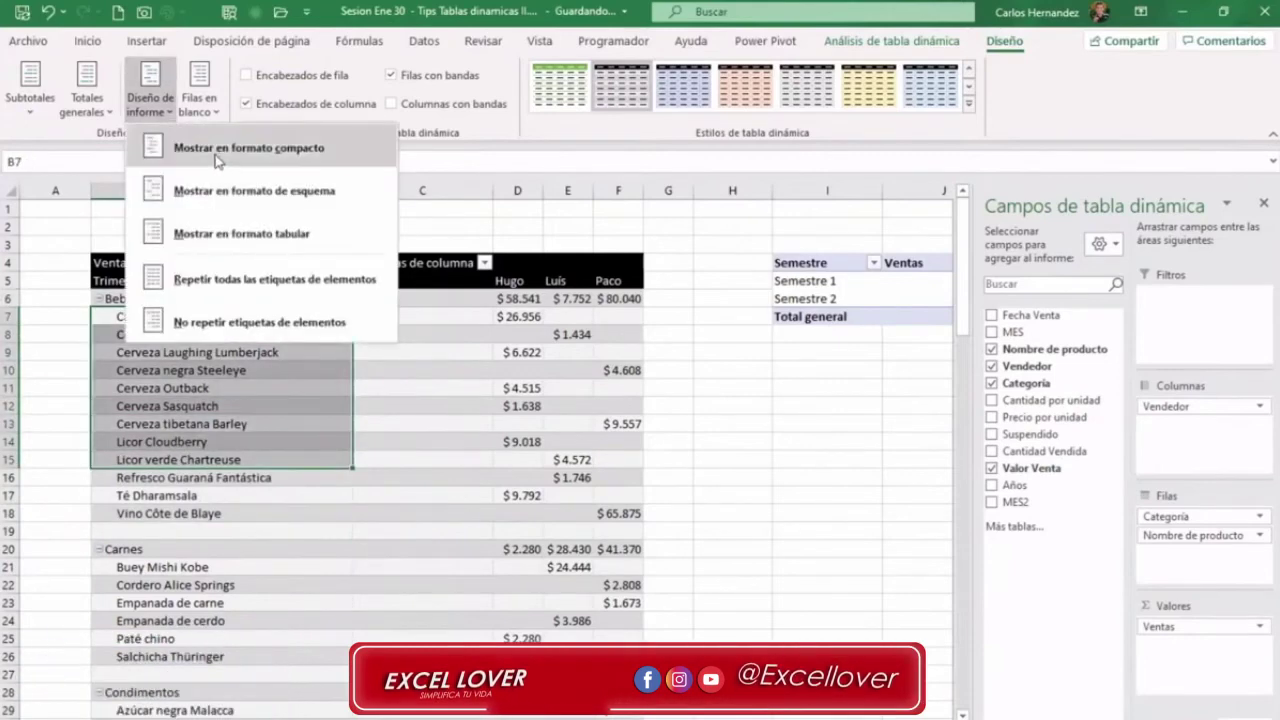
left_click(220, 205)
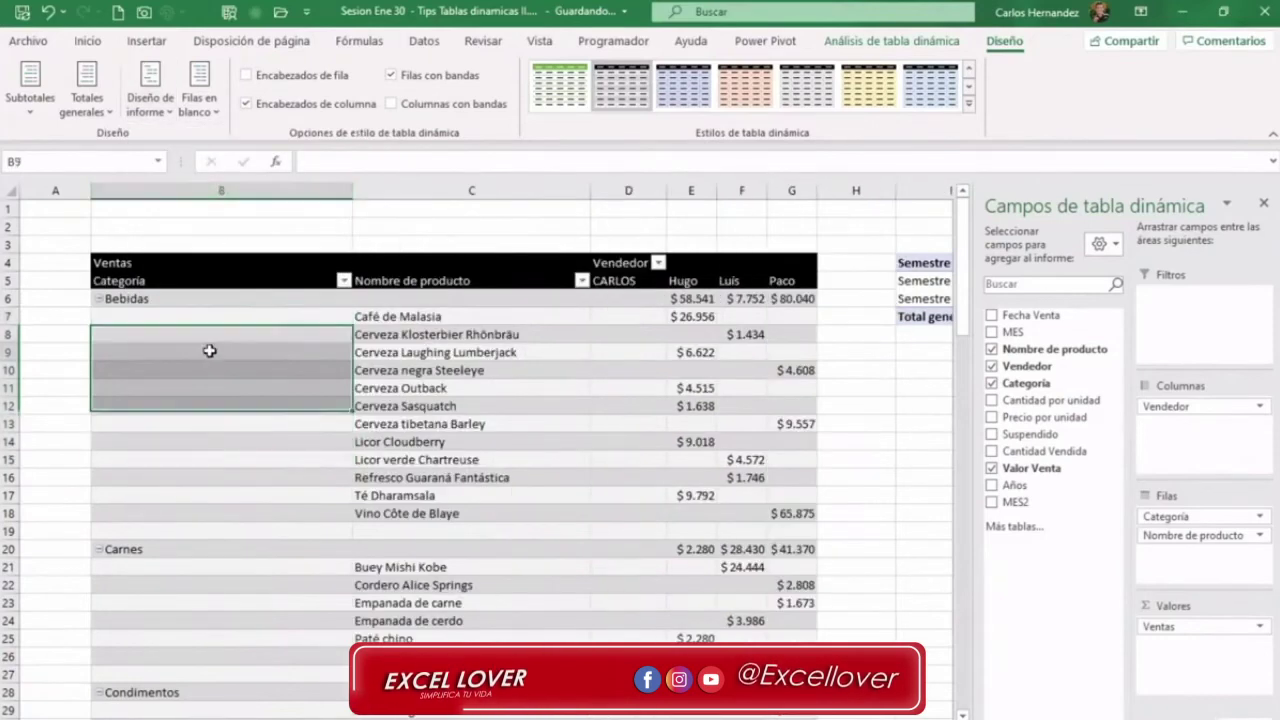
left_click(221, 190)
left_click(404, 188)
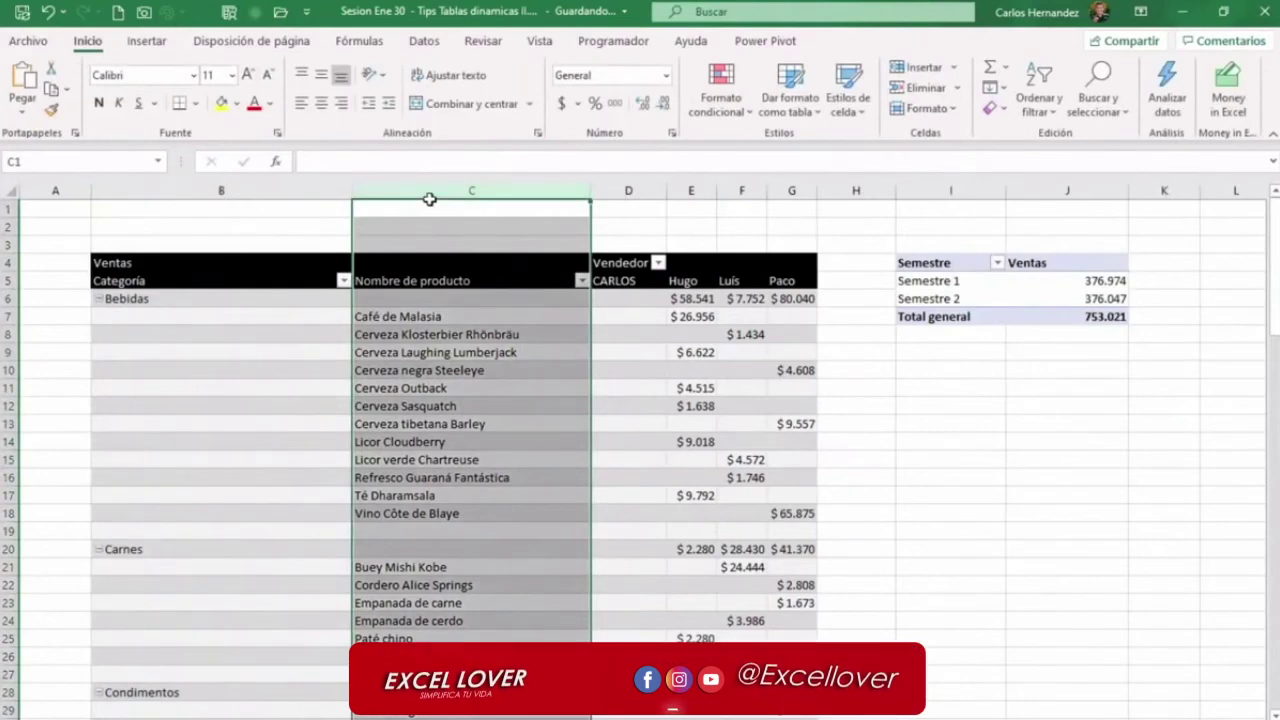
left_click(203, 190)
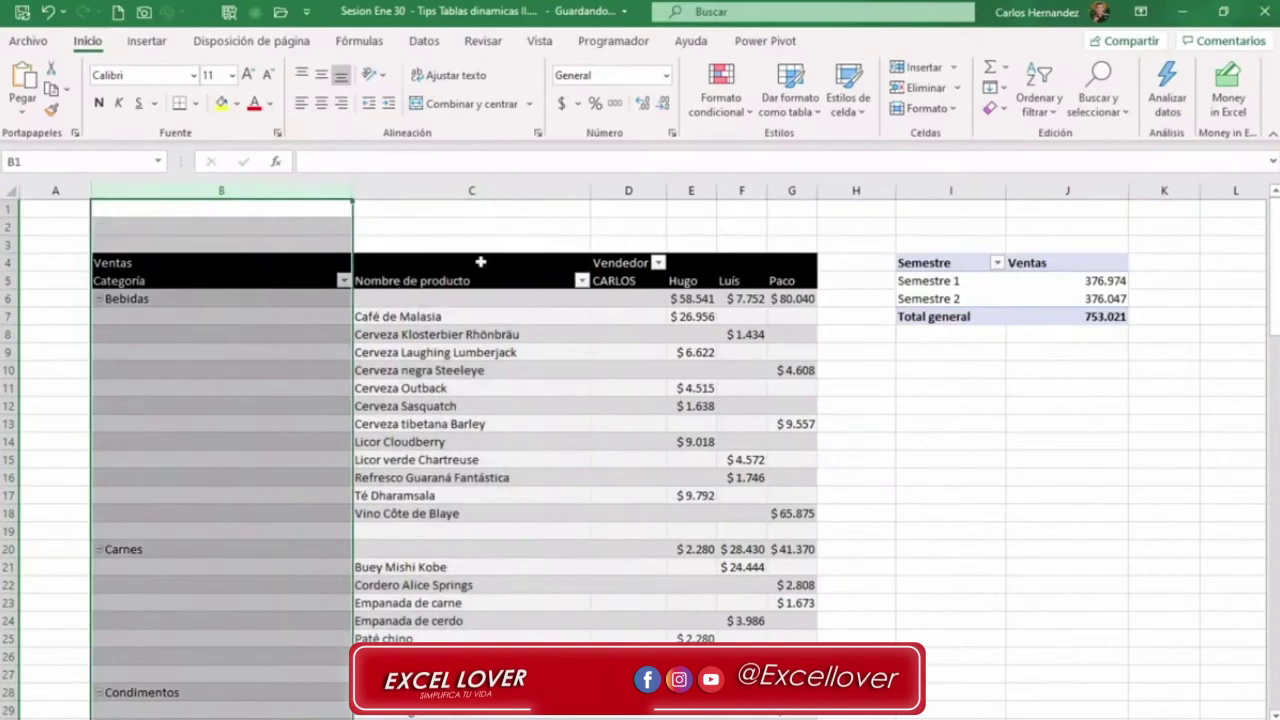
left_click(505, 190)
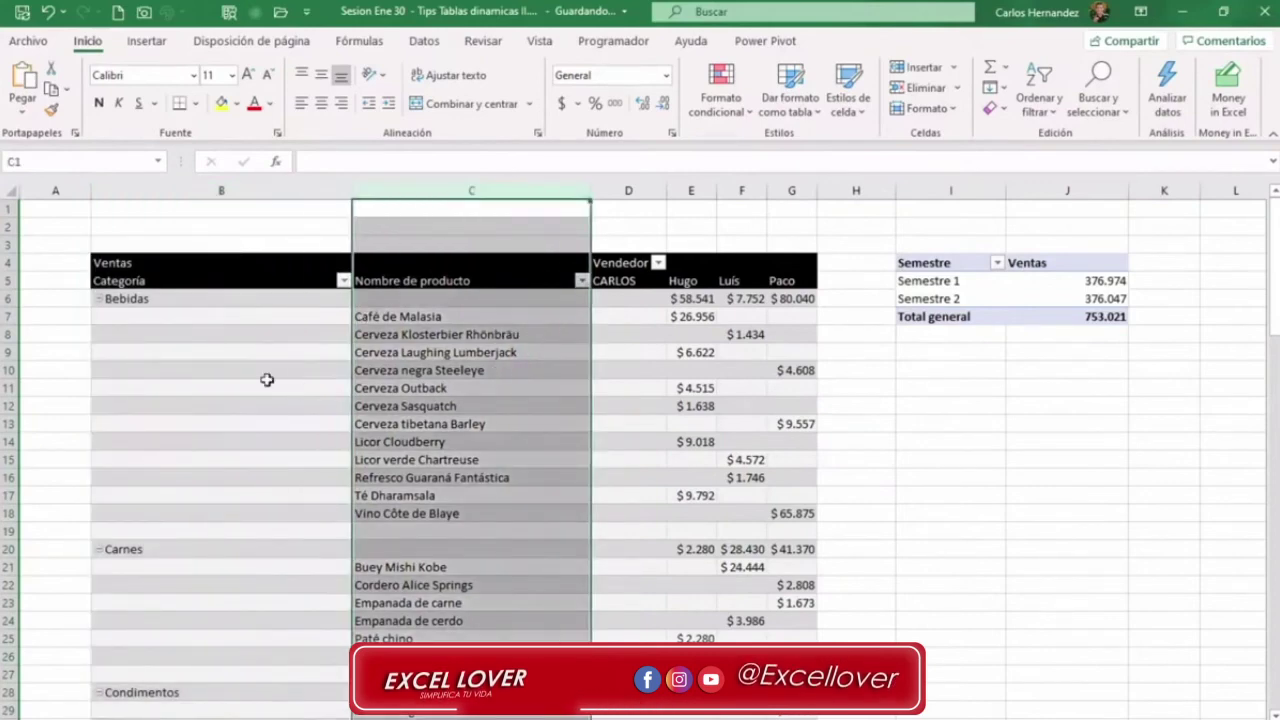
left_click(241, 300)
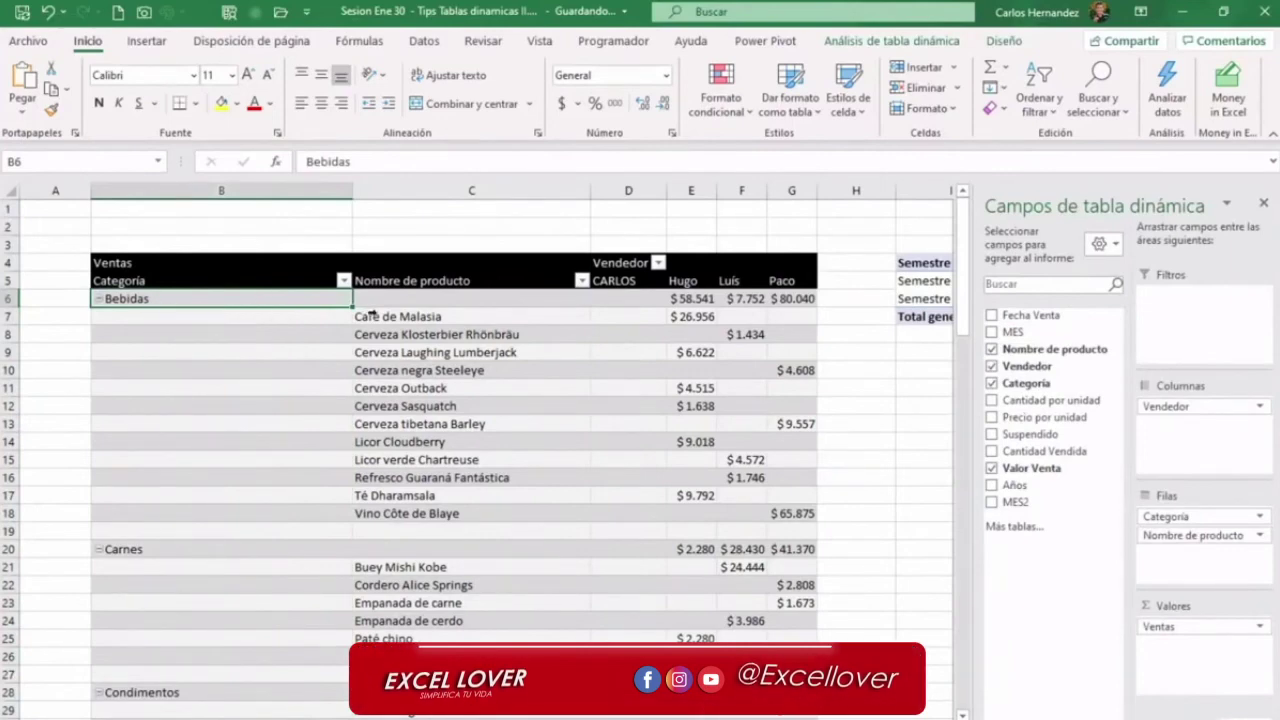
mouse_move(370, 316)
left_mouse_down()
mouse_move(399, 398)
mouse_move(408, 515)
left_mouse_up()
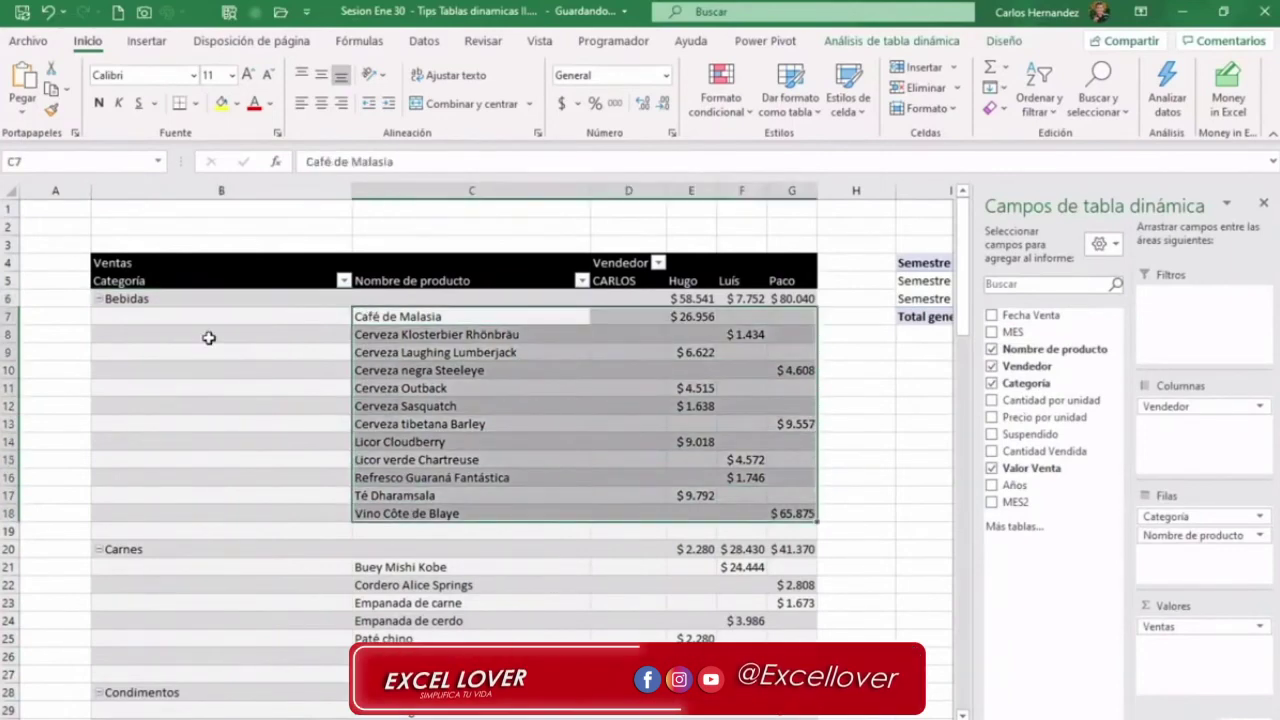
left_click_drag(208, 316, 231, 513)
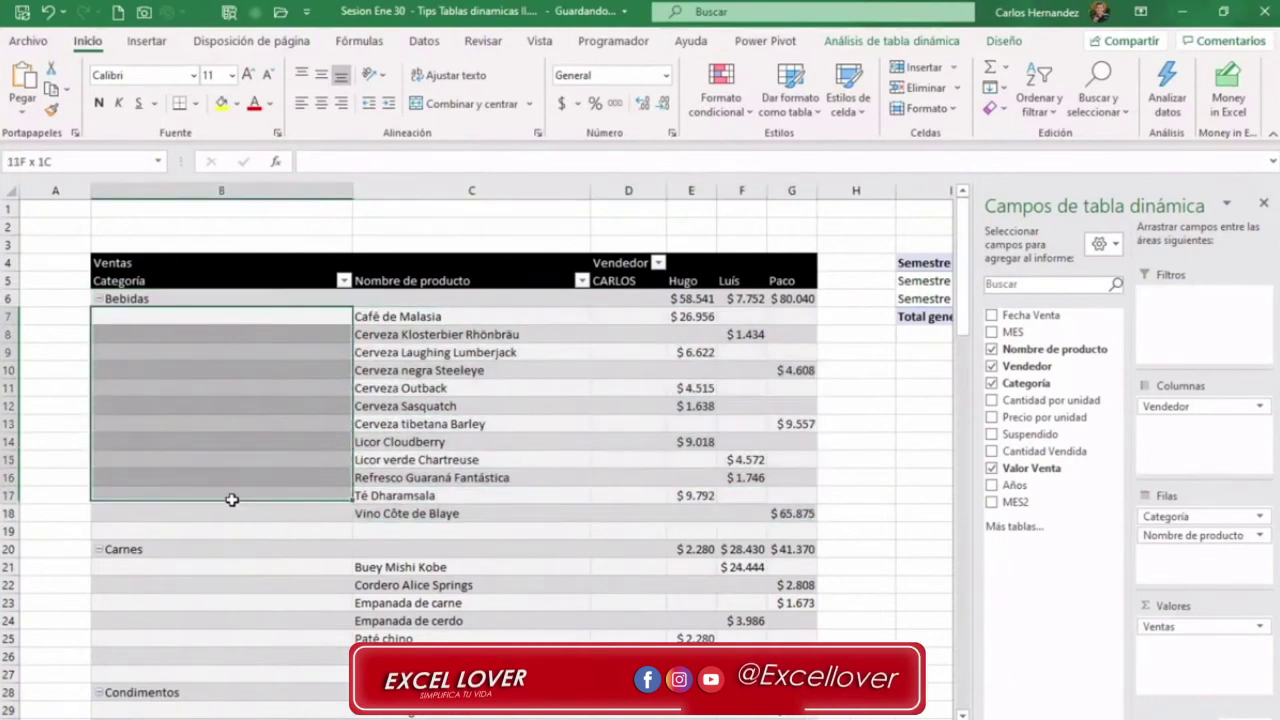
left_click(322, 442)
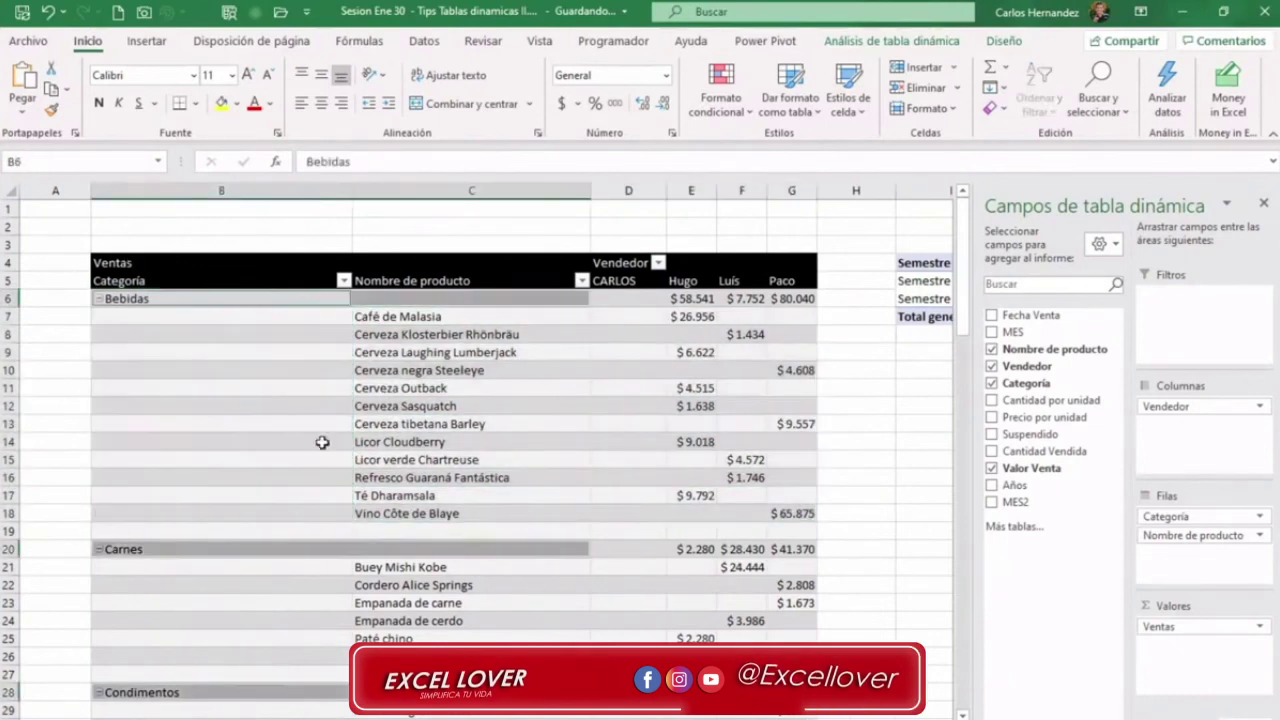
left_click(443, 381)
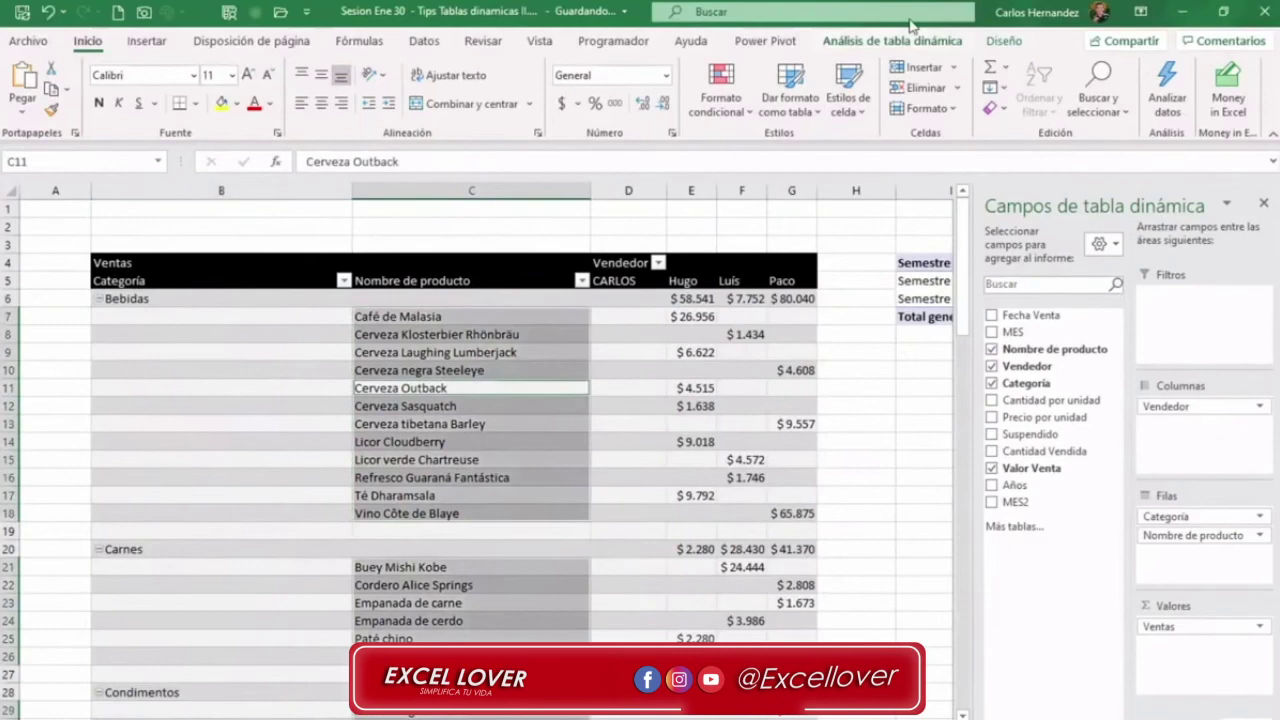
Repeat all item labels so Bebidas and Carnes appear beside every product row in column B.
left_click(1003, 45)
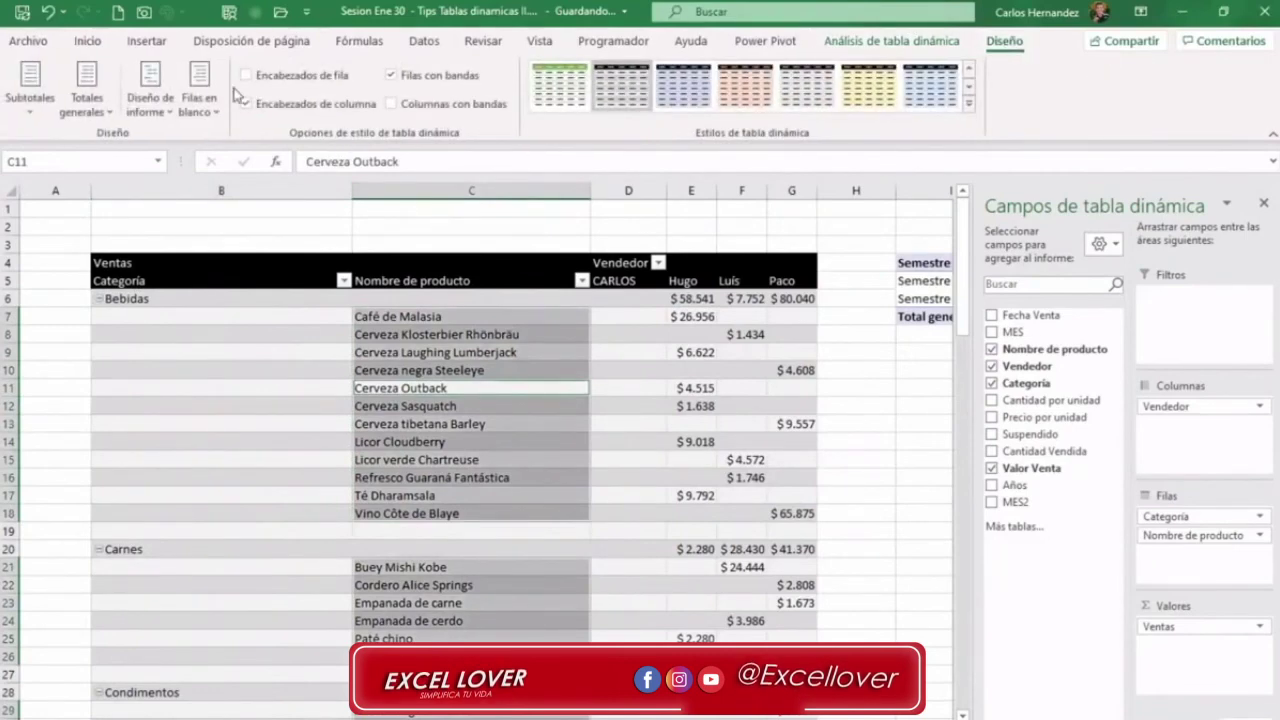
left_click(165, 114)
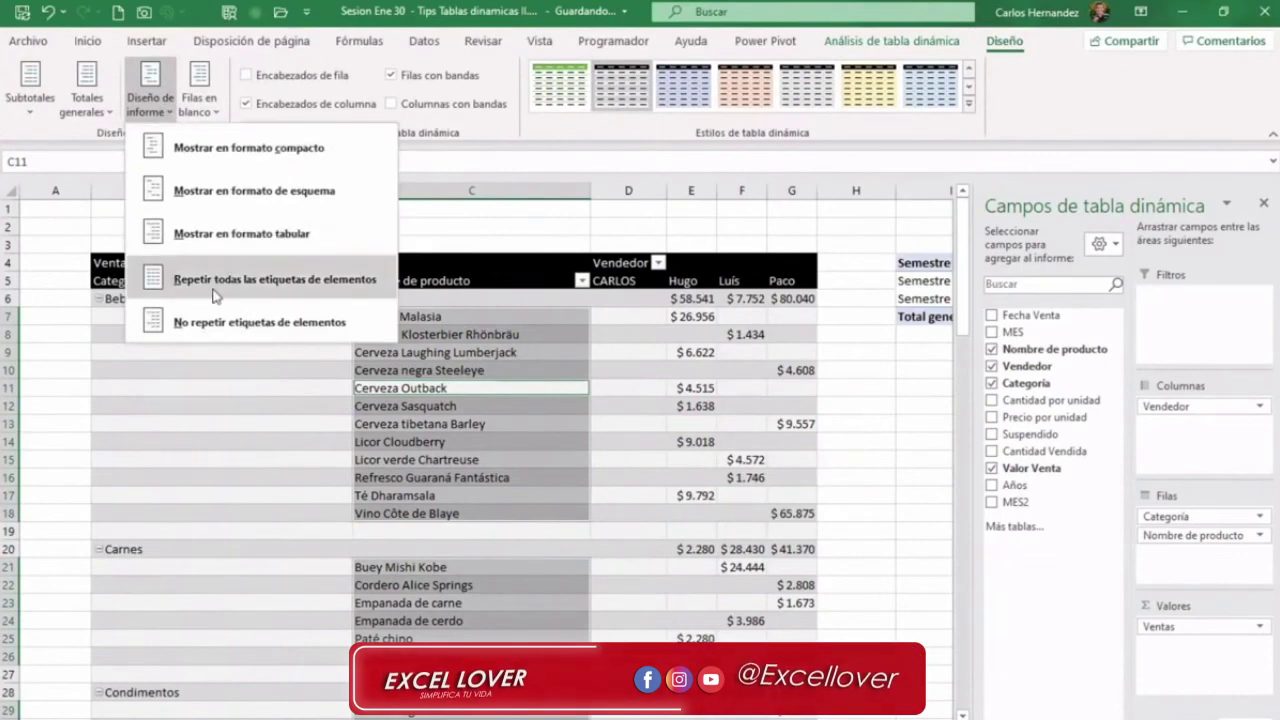
left_click(247, 280)
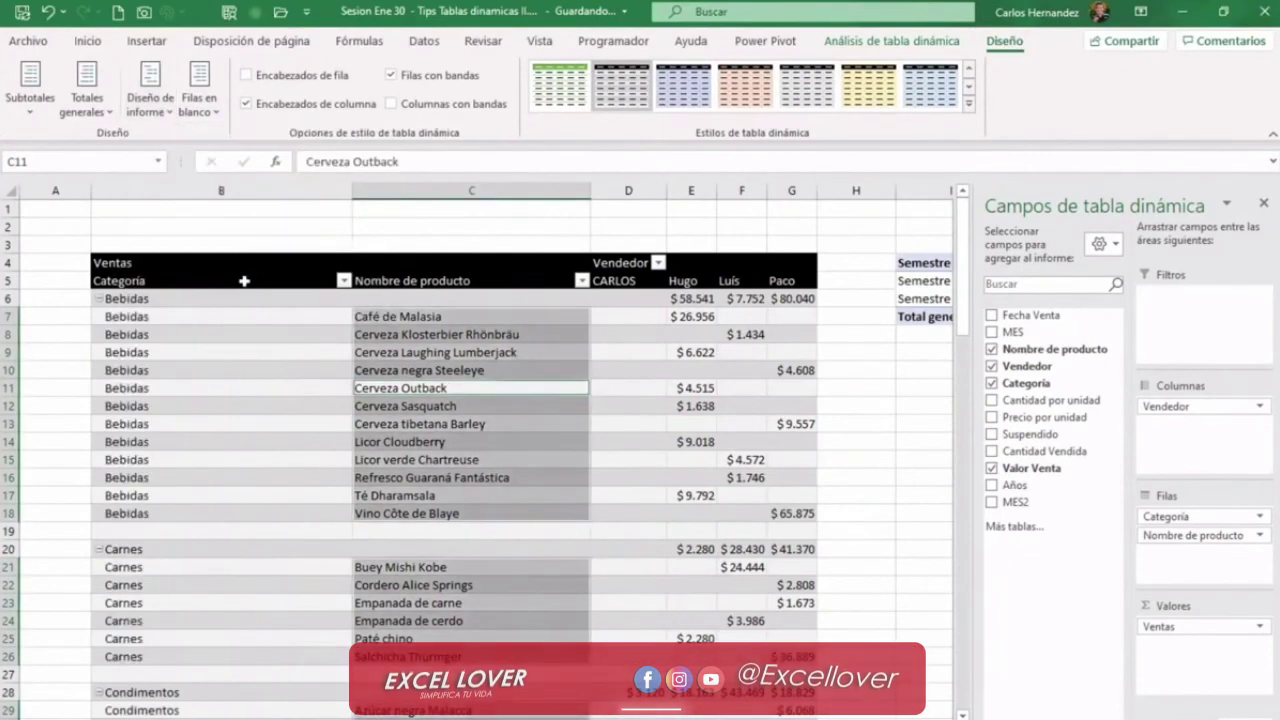
left_click(214, 354)
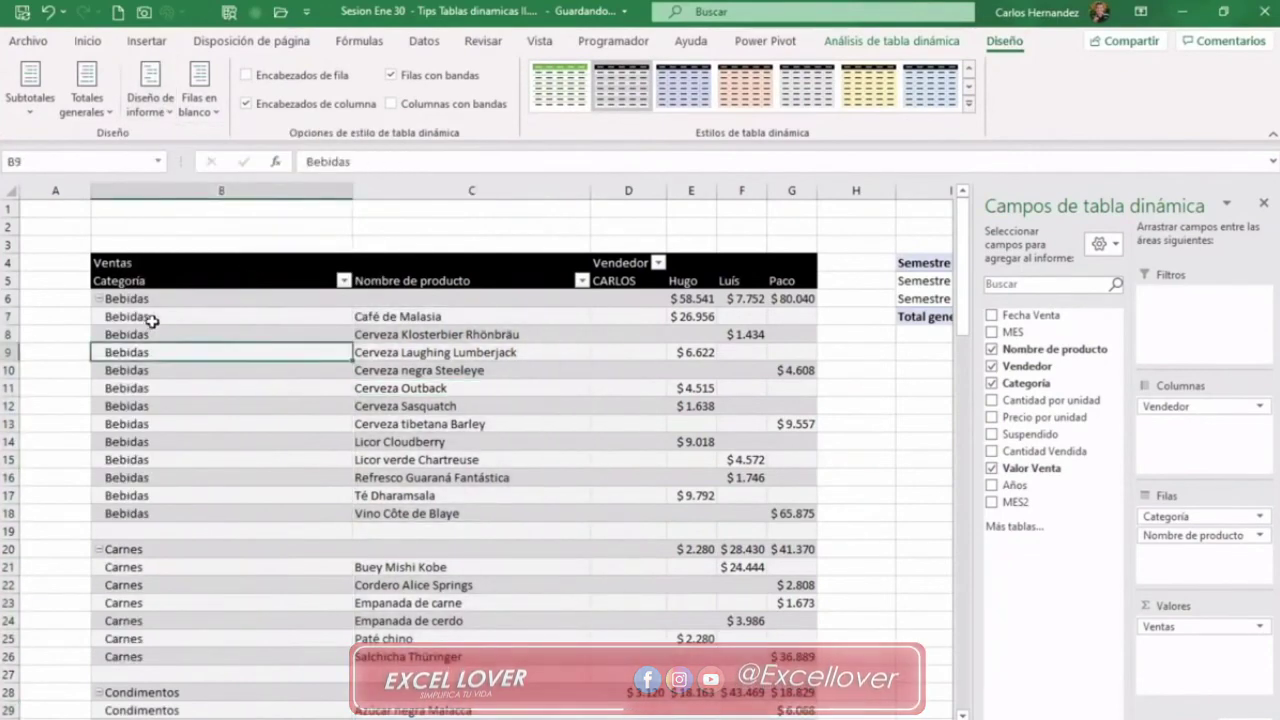
left_click_drag(150, 318, 216, 499)
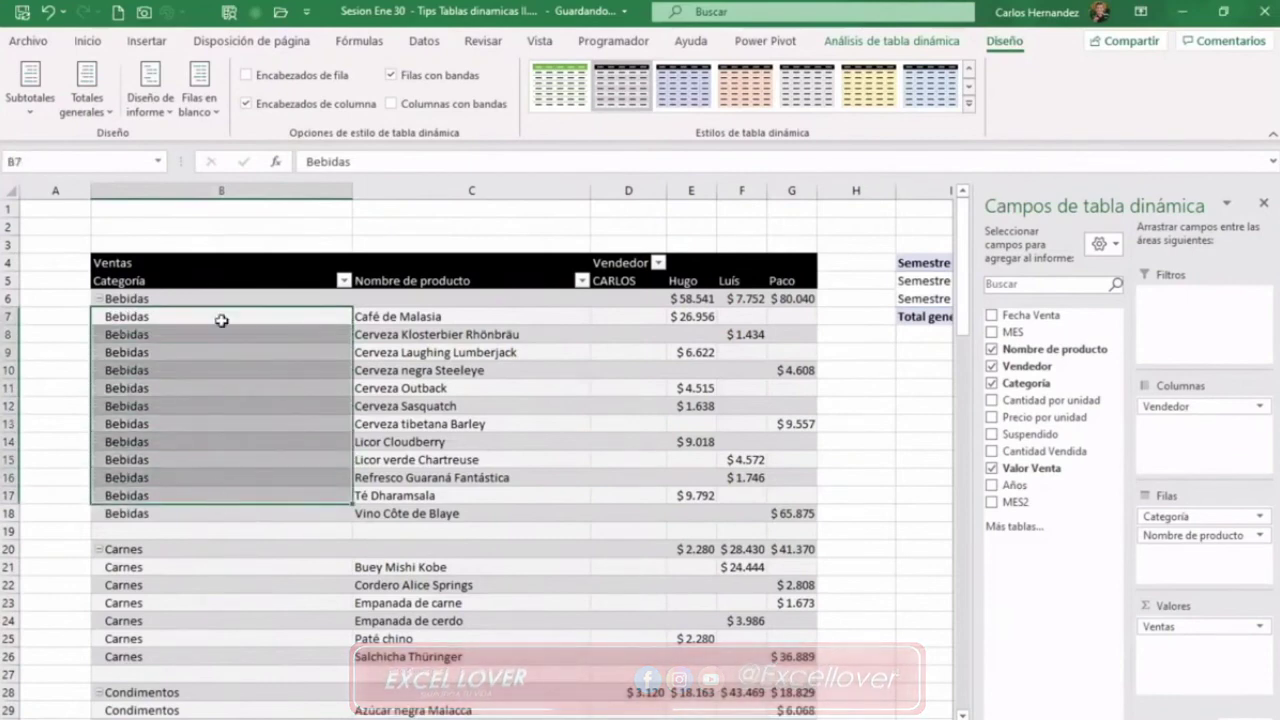
left_click(150, 100)
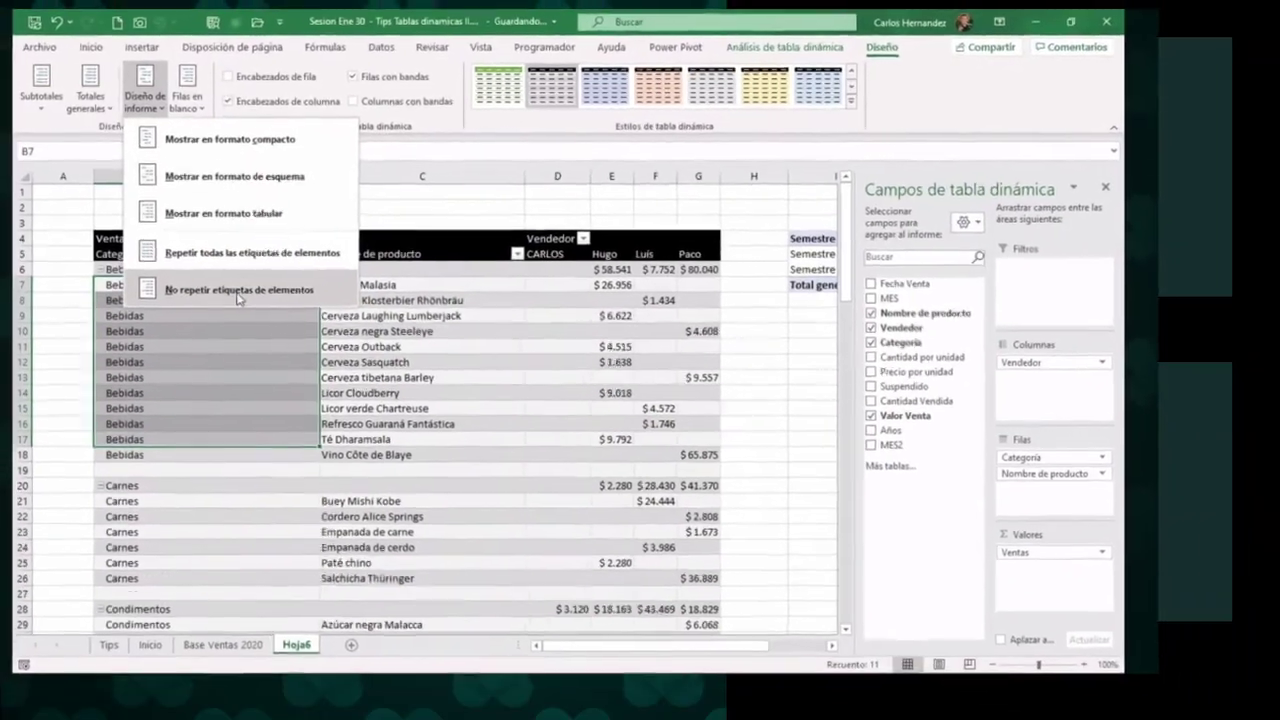
Stop repeating item labels and switch the pivot table back to compact form.
left_click(251, 324)
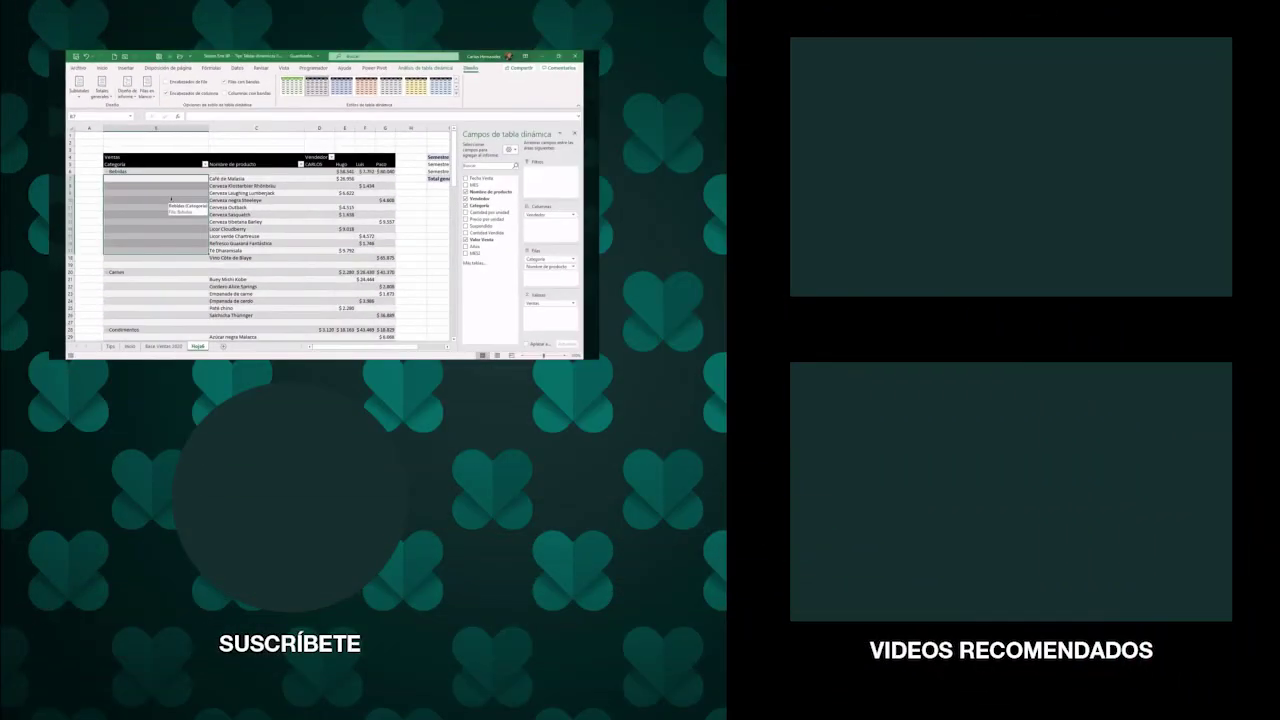
left_click(132, 99)
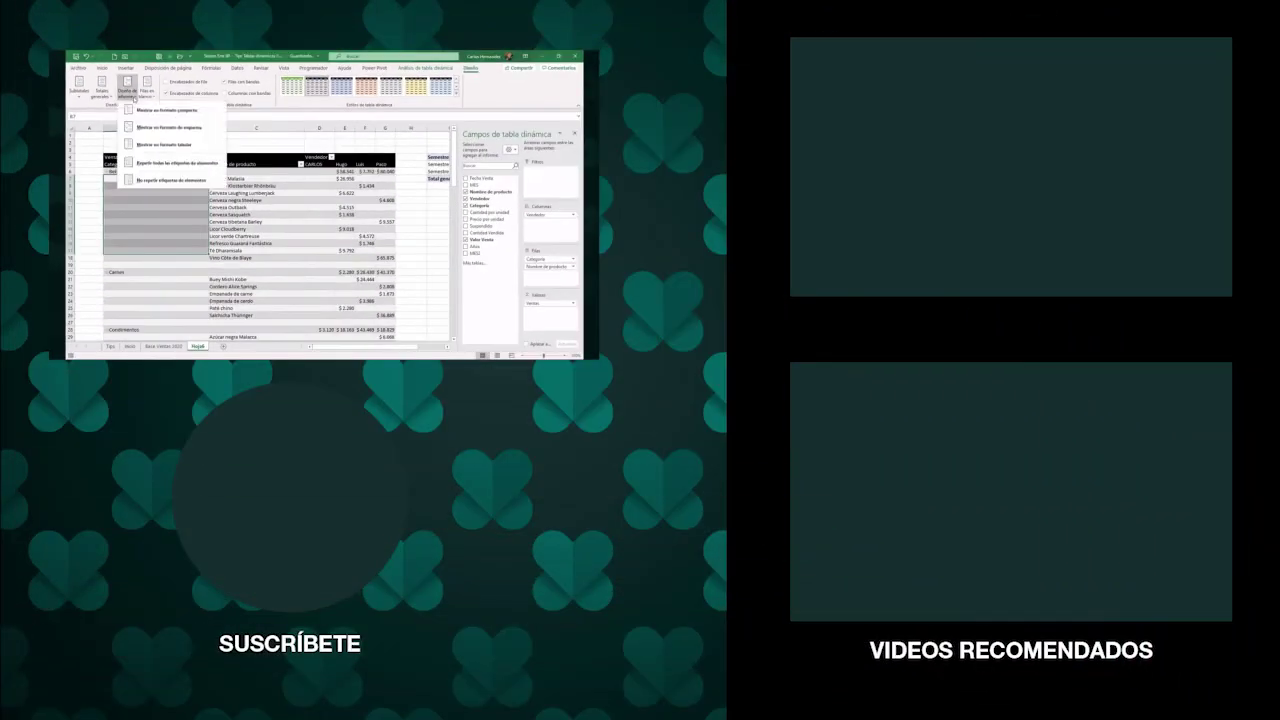
left_click(159, 114)
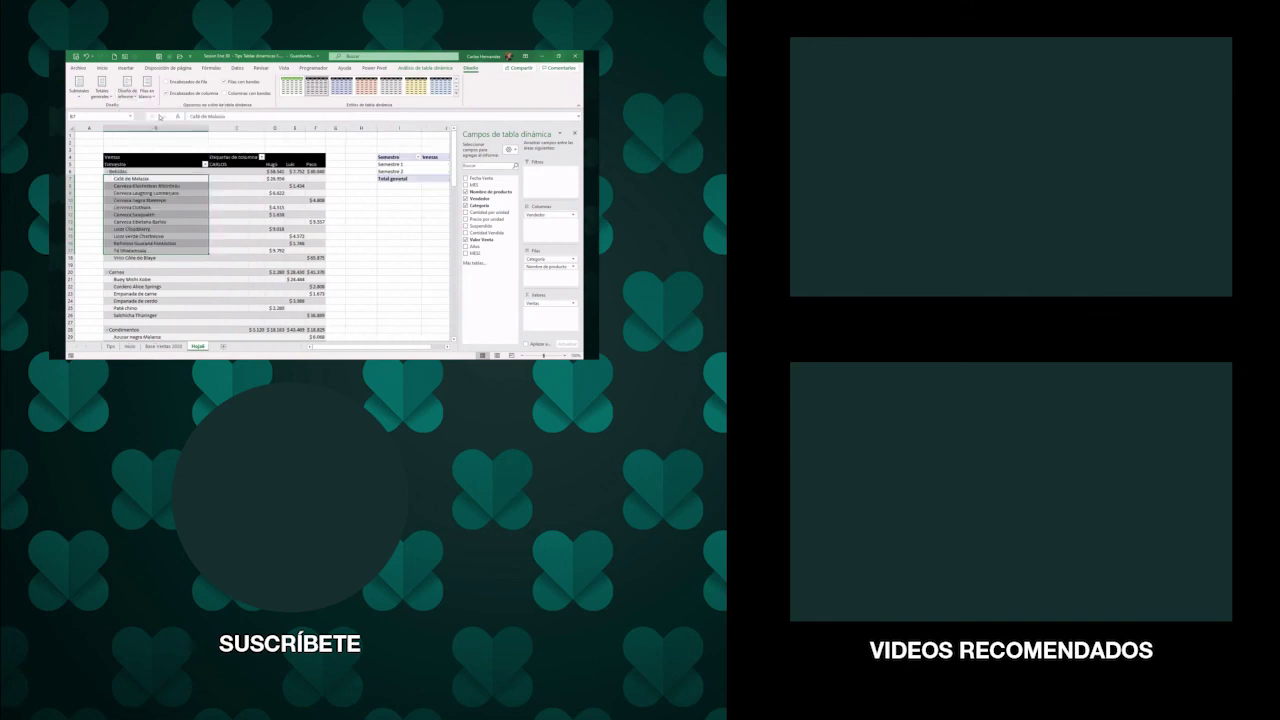
left_click(148, 212)
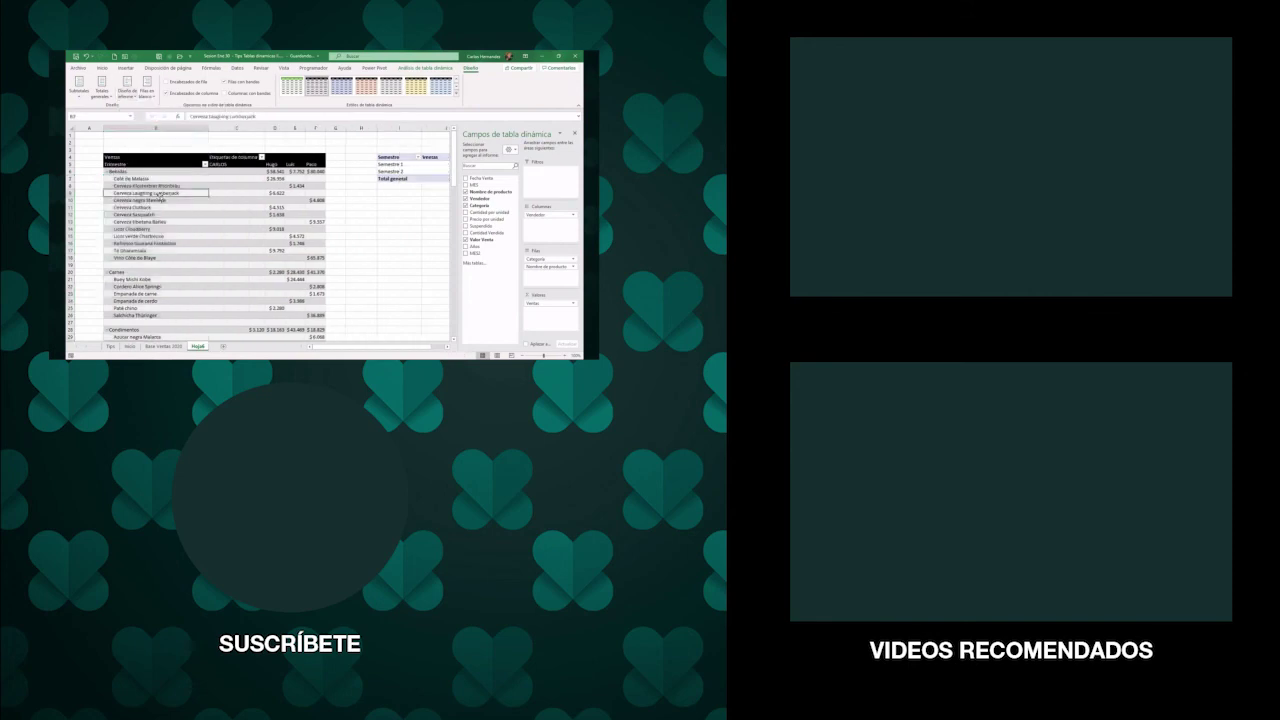